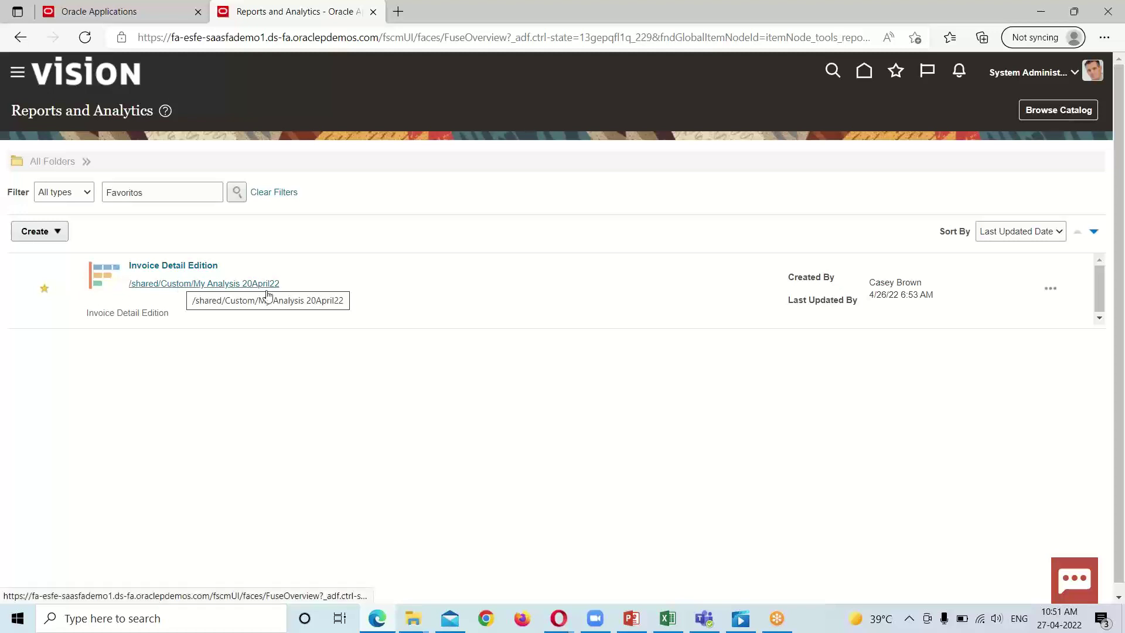
Step: Open the Invoice Detail Edition analysis for editing and turn on the preview at the Select Views stage
click(1052, 291)
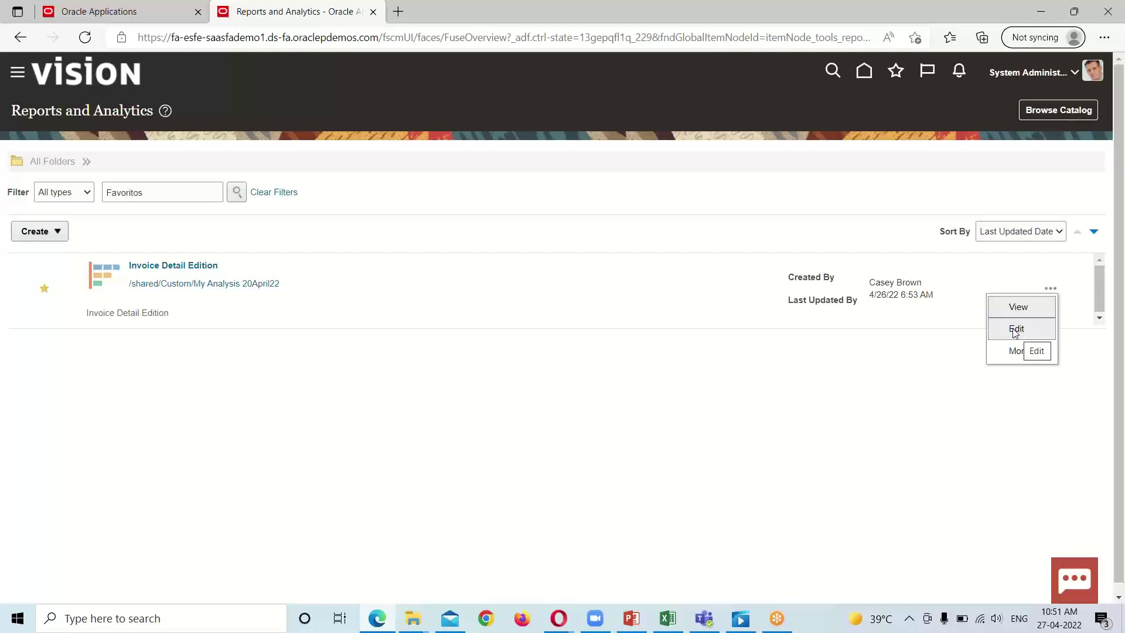
click(1014, 329)
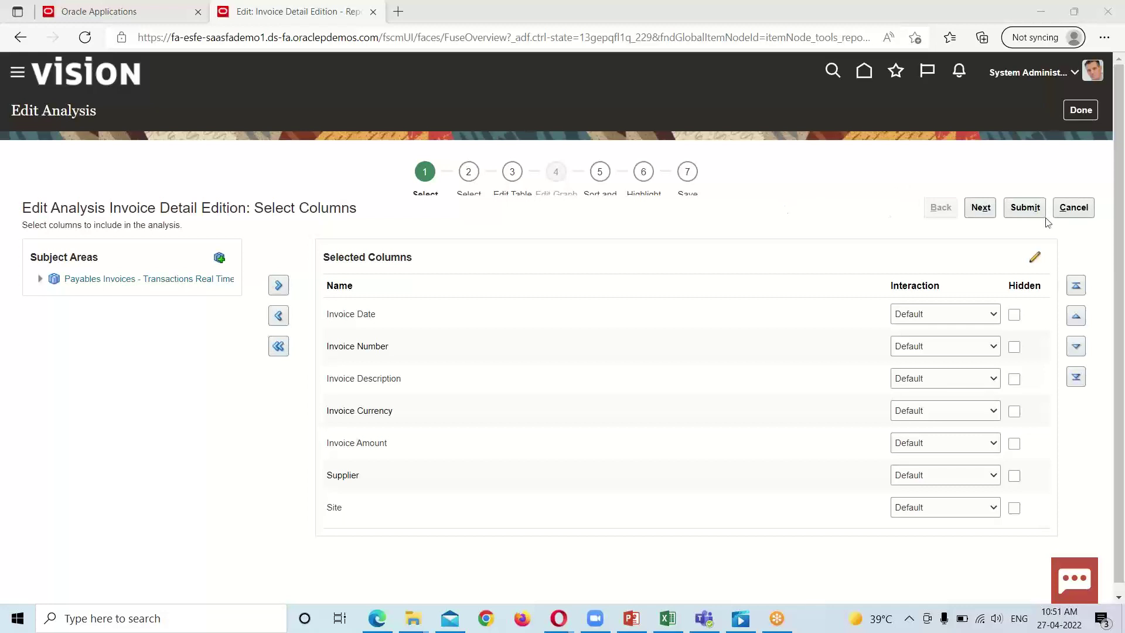
click(974, 212)
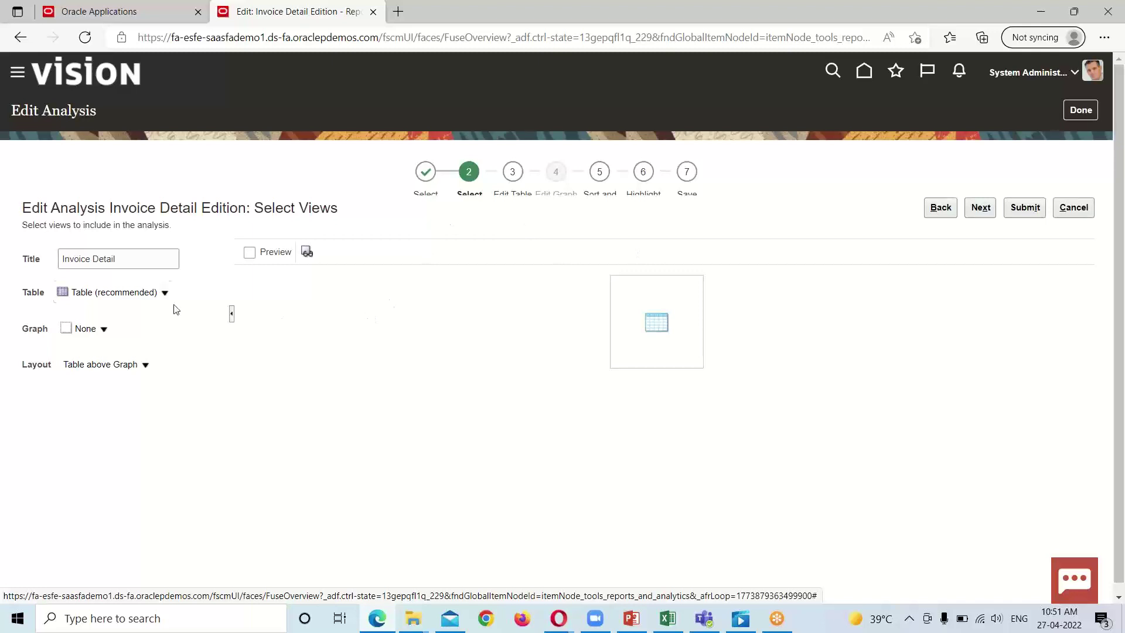
click(250, 257)
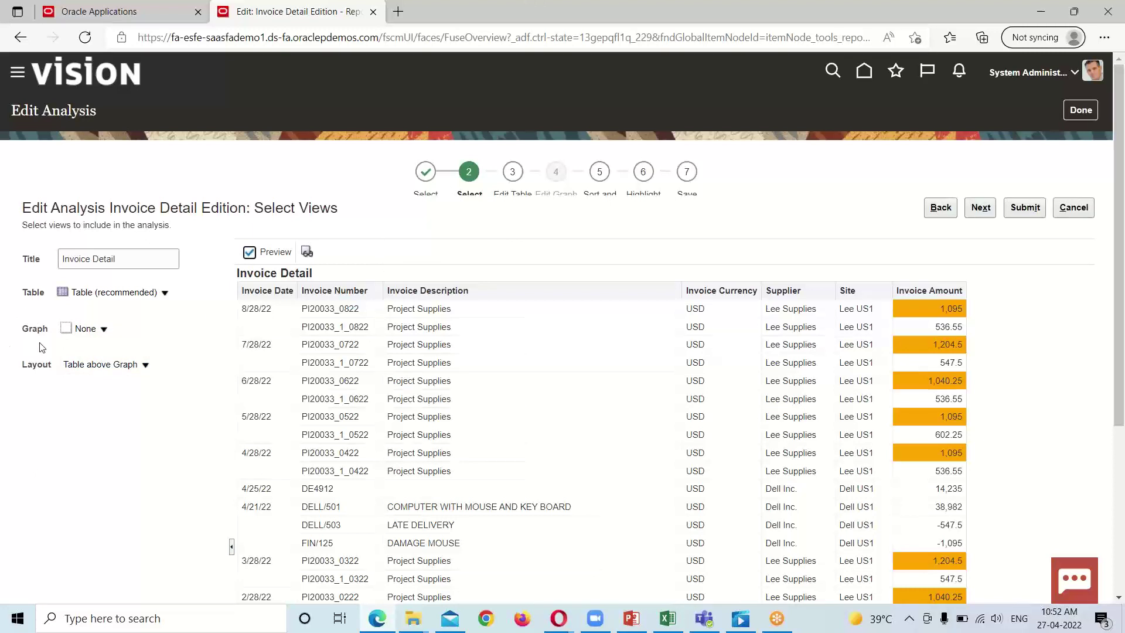
Step: Add a Bar (recommended) graph to the analysis and advance to the Edit Graph stage
click(104, 330)
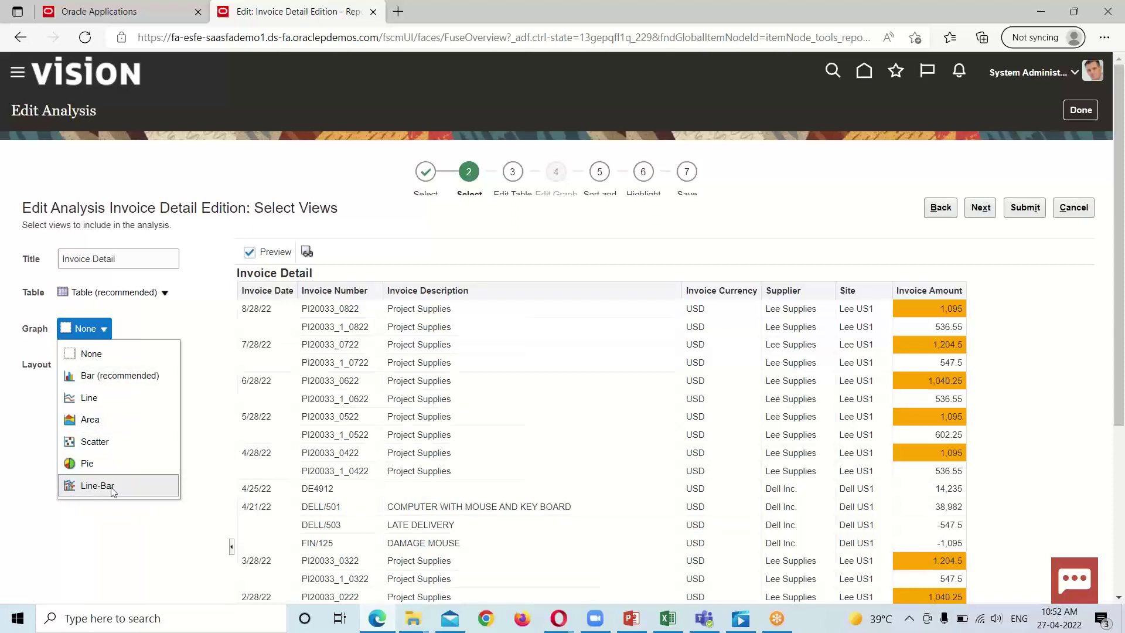
click(117, 382)
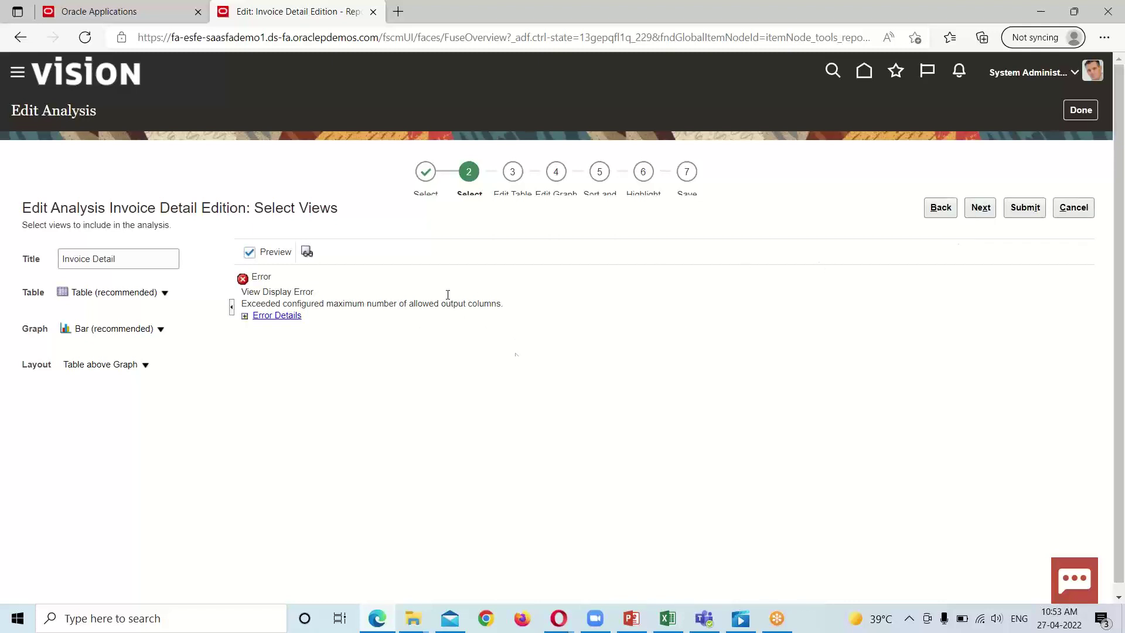
click(980, 209)
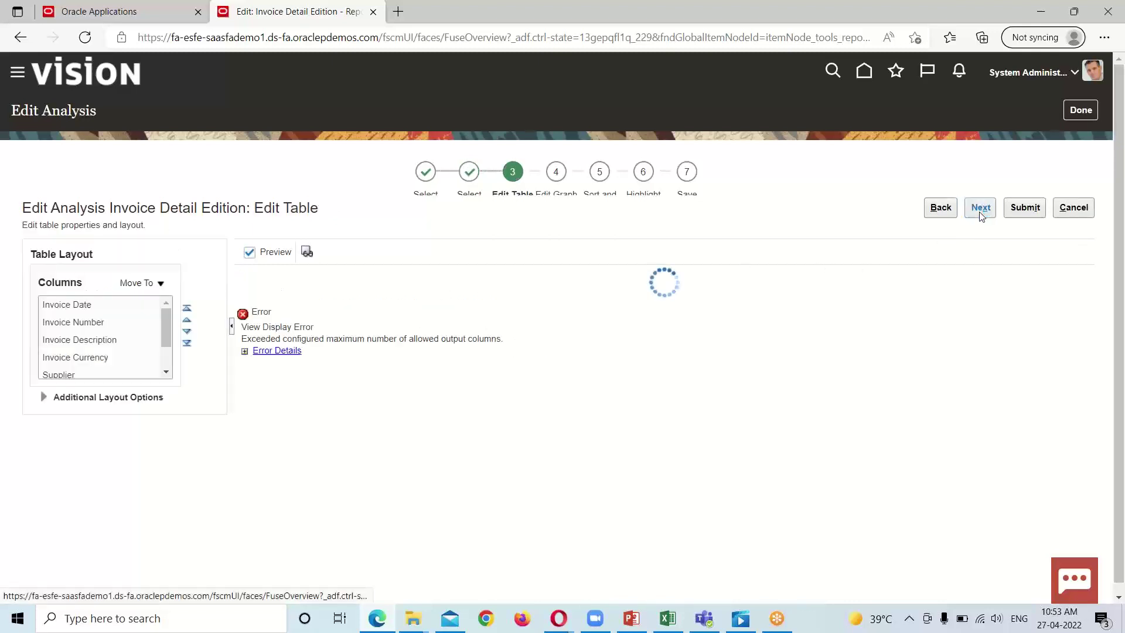
click(980, 215)
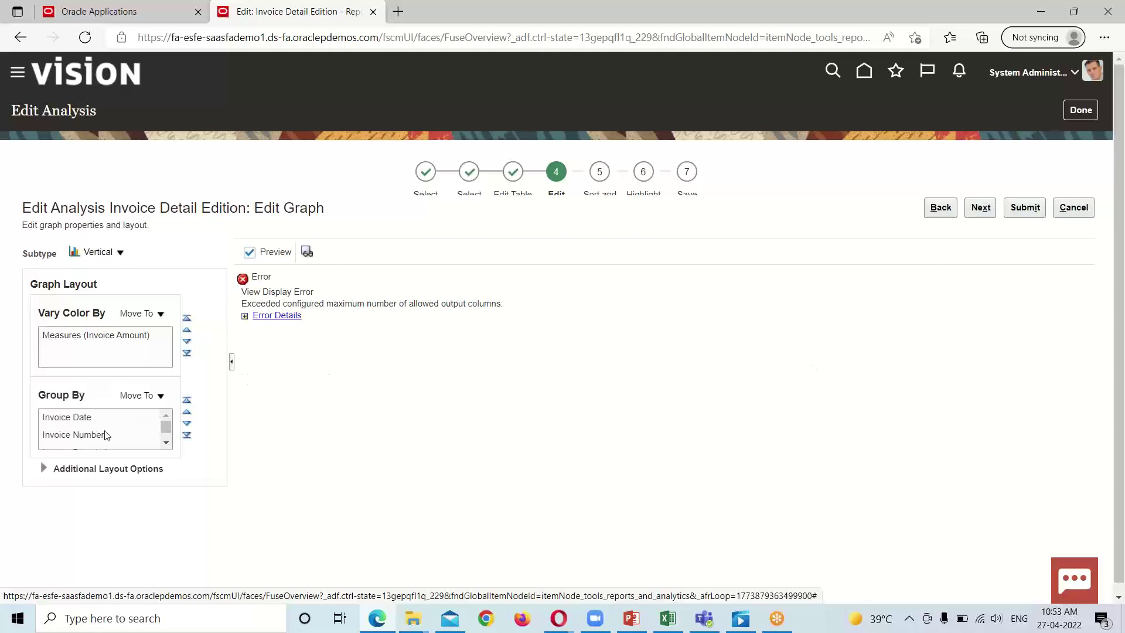
Step: Examine which columns the graph is grouped by in the Group By layout
scroll(147, 440, down, 1)
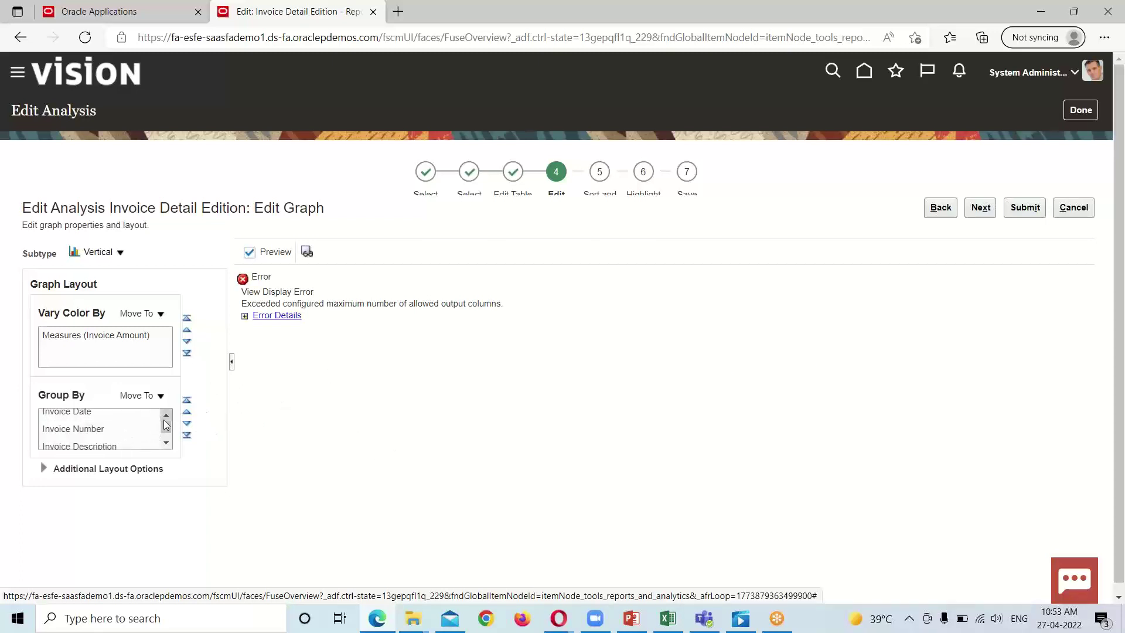
scroll(165, 417, up, 1)
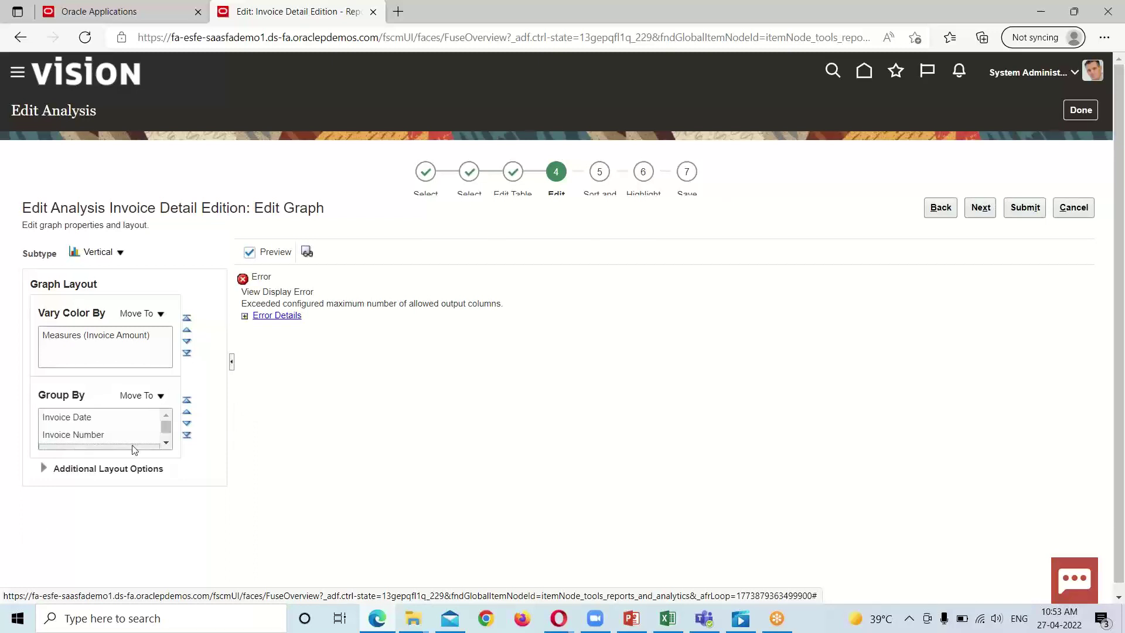
scroll(136, 449, down, 1)
scroll(102, 436, up, 1)
scroll(162, 441, down, 2)
scroll(131, 437, up, 2)
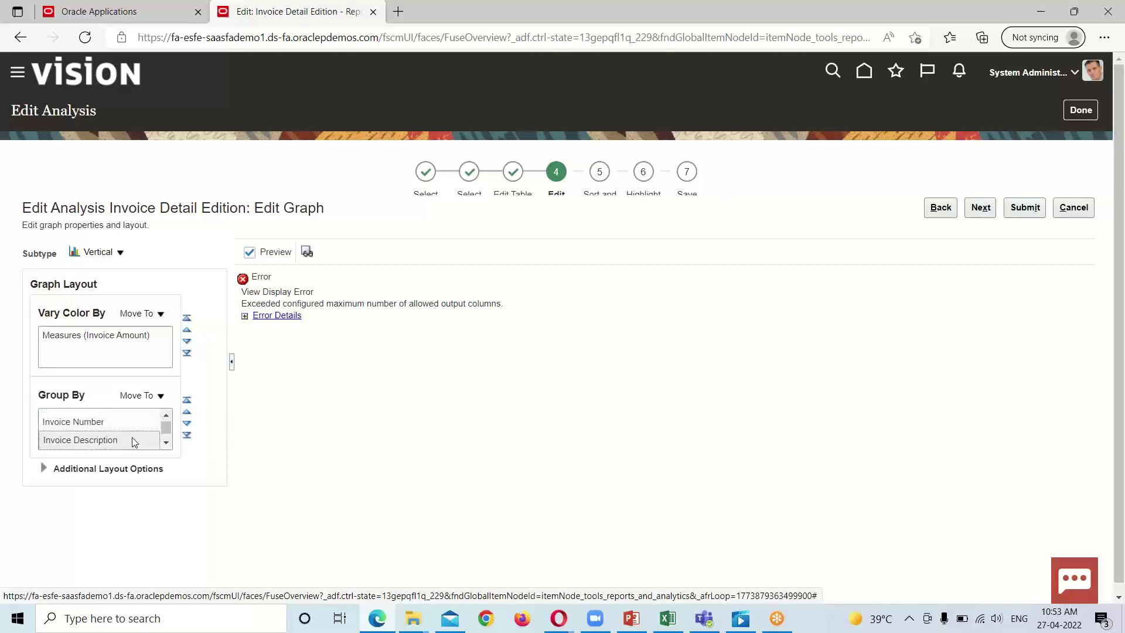
scroll(75, 440, down, 1)
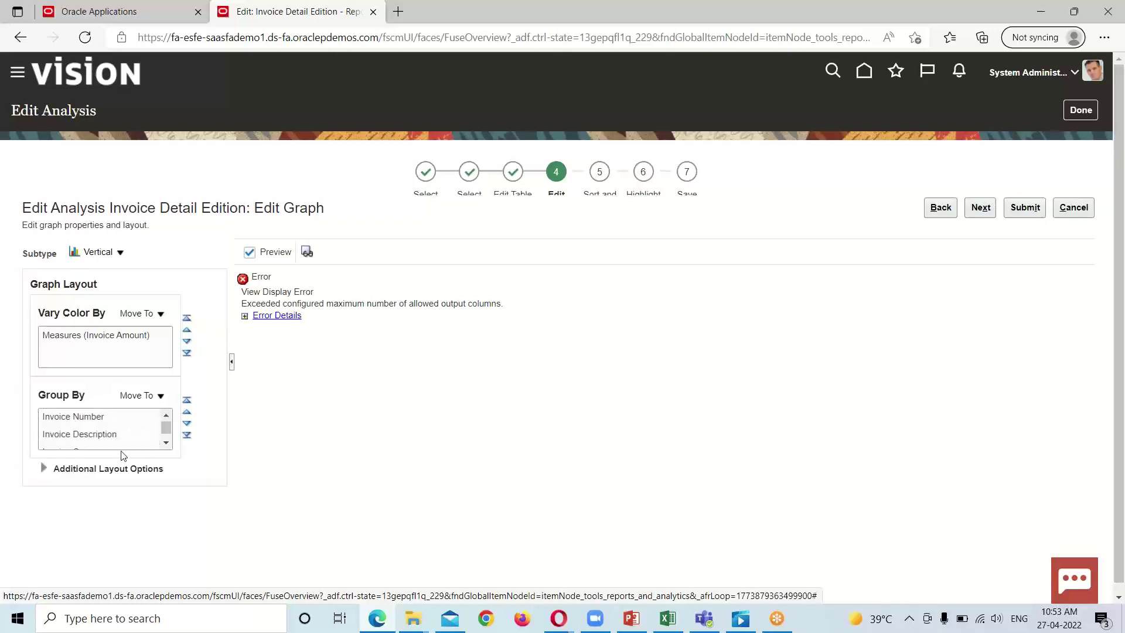
scroll(125, 439, up, 1)
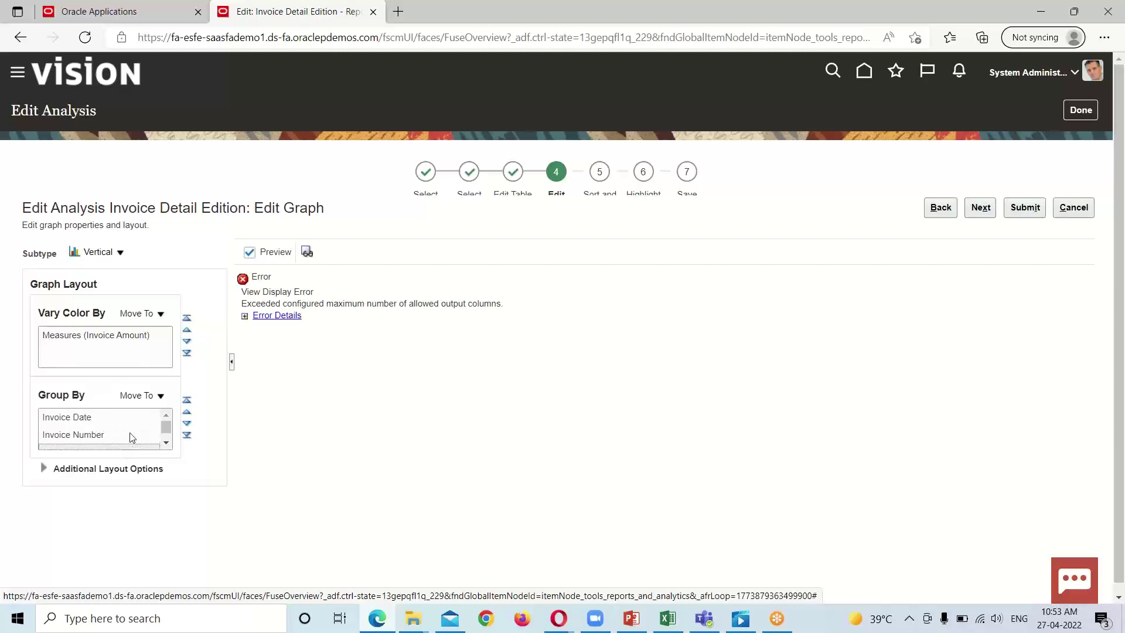
scroll(130, 437, down, 1)
scroll(130, 437, up, 1)
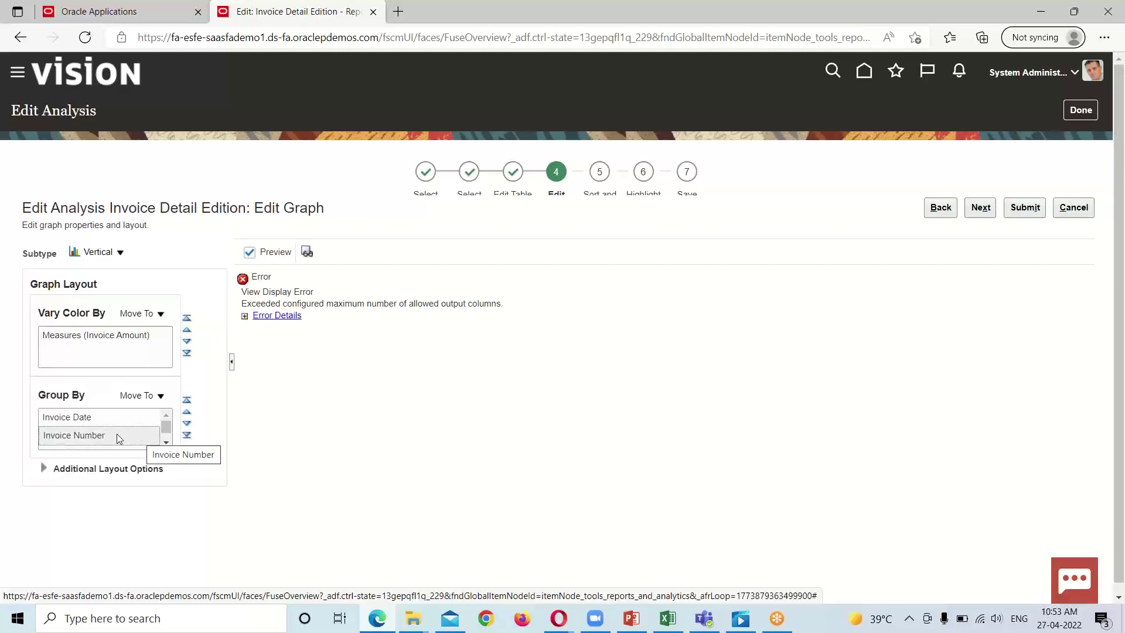
Step: Move Invoice Date and Invoice Number from the graph's Group By area to Excluded
click(136, 417)
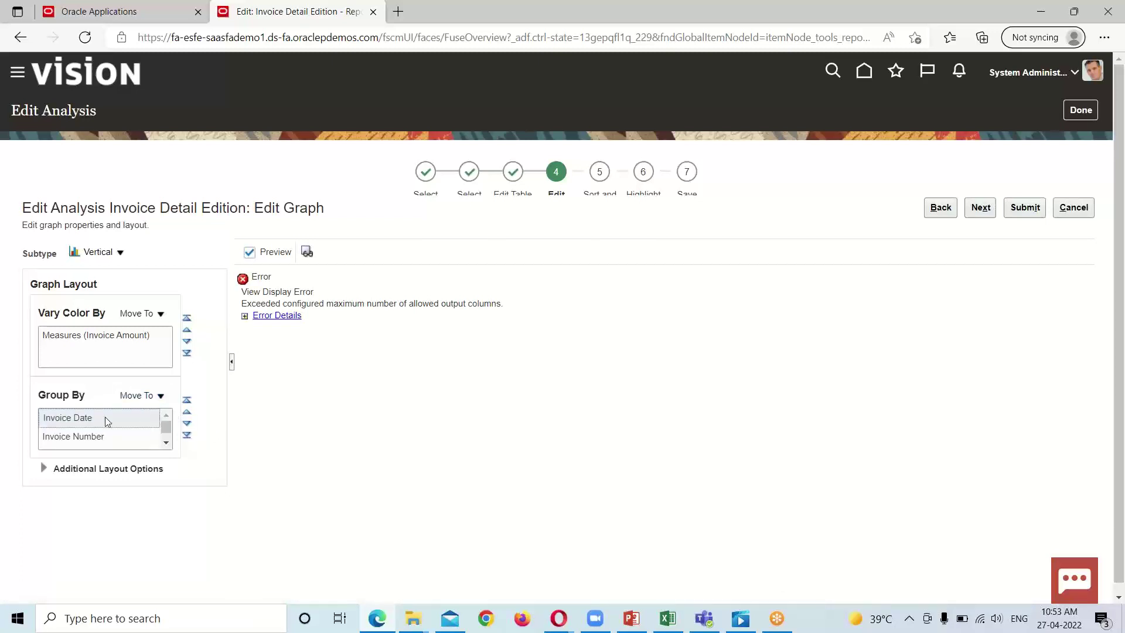
click(153, 395)
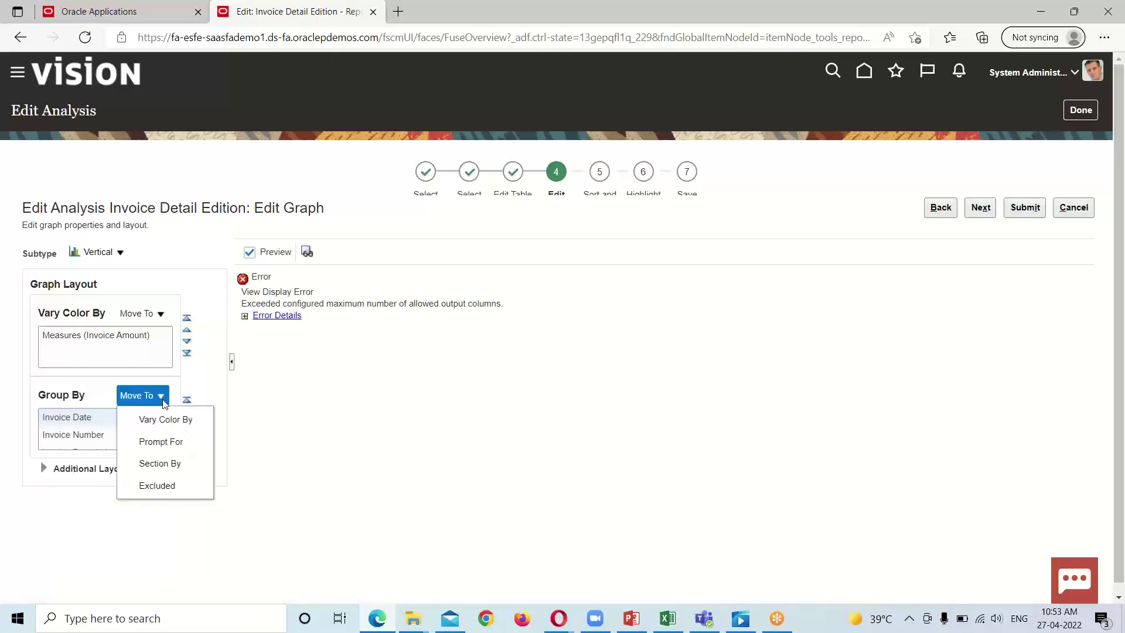
click(156, 490)
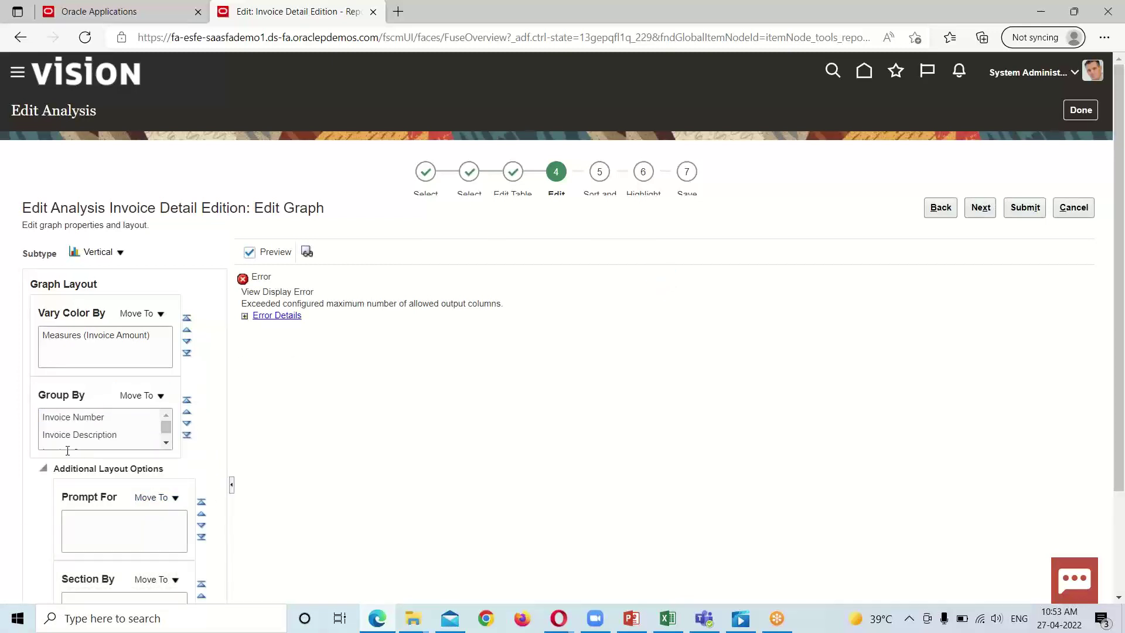
scroll(111, 436, down, 1)
click(132, 448)
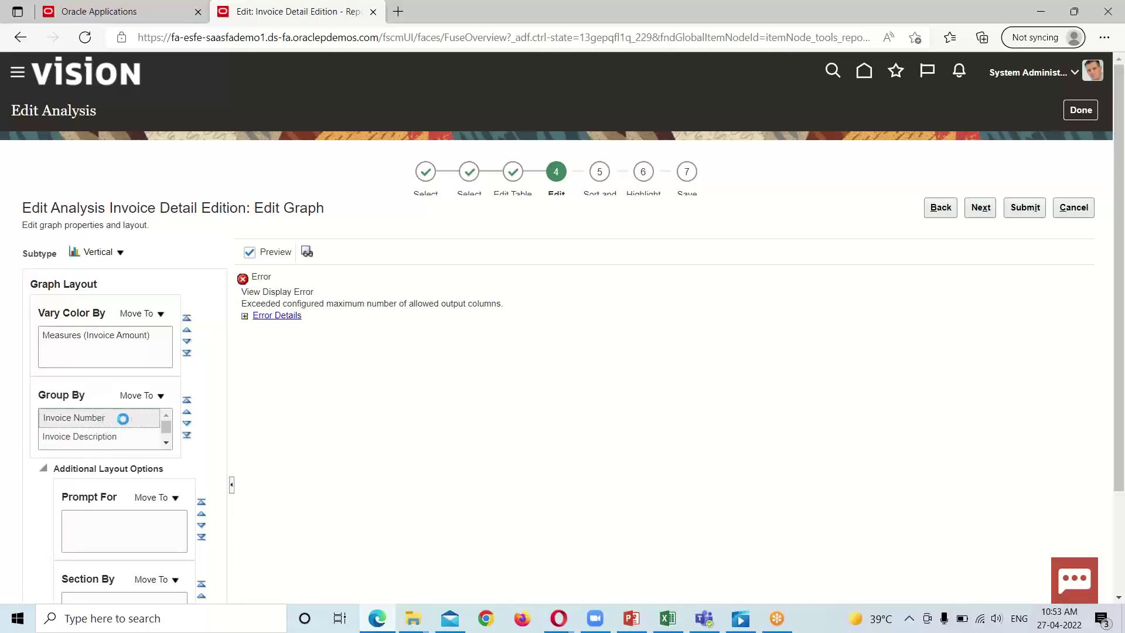
click(152, 414)
click(161, 398)
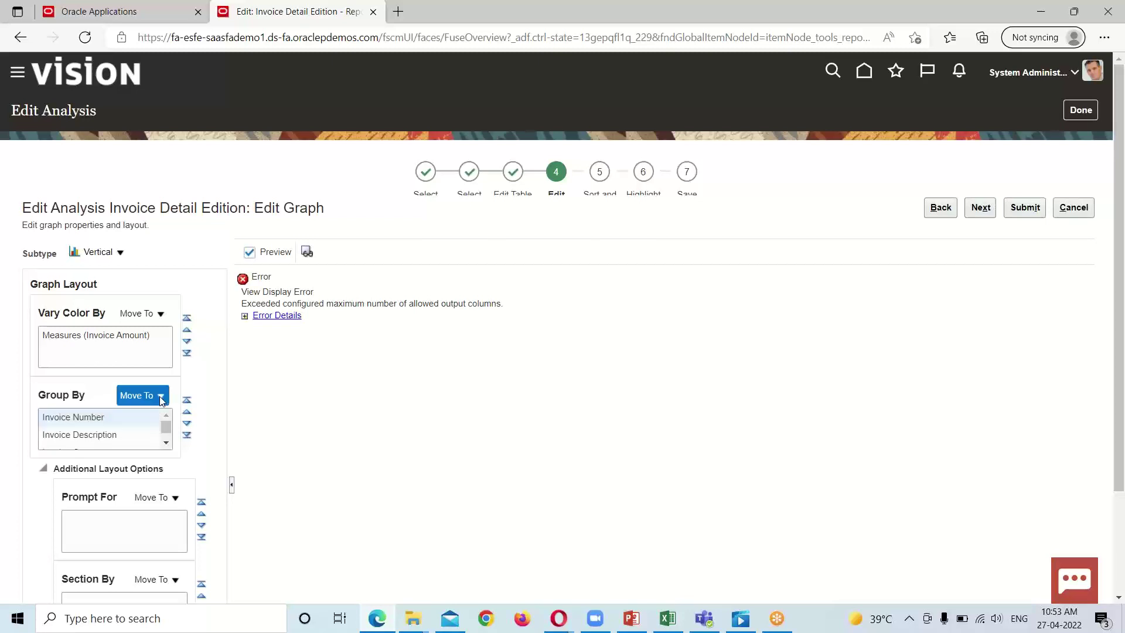
click(177, 488)
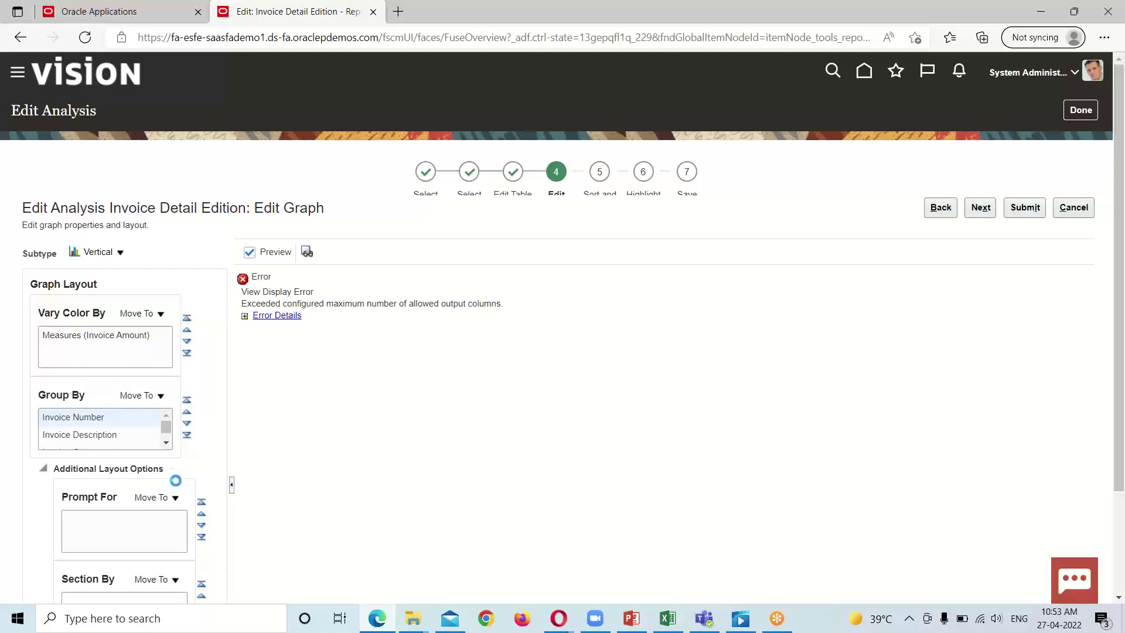
Step: Move Invoice Description, Invoice Currency and Site from the graph's Group By area to Excluded
click(126, 417)
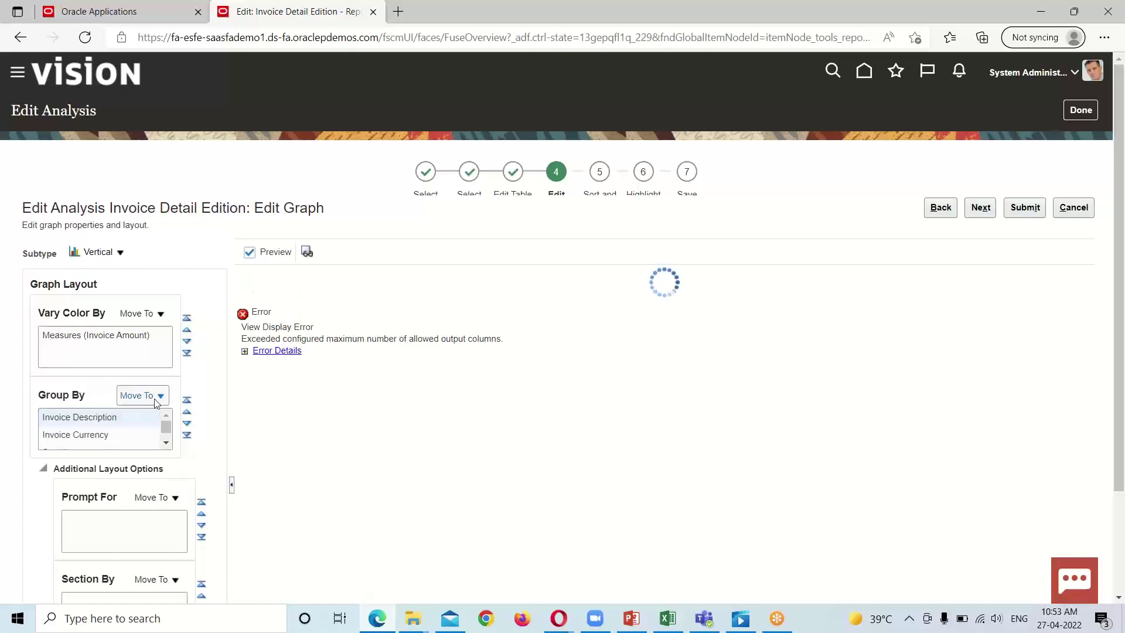
click(143, 395)
click(156, 484)
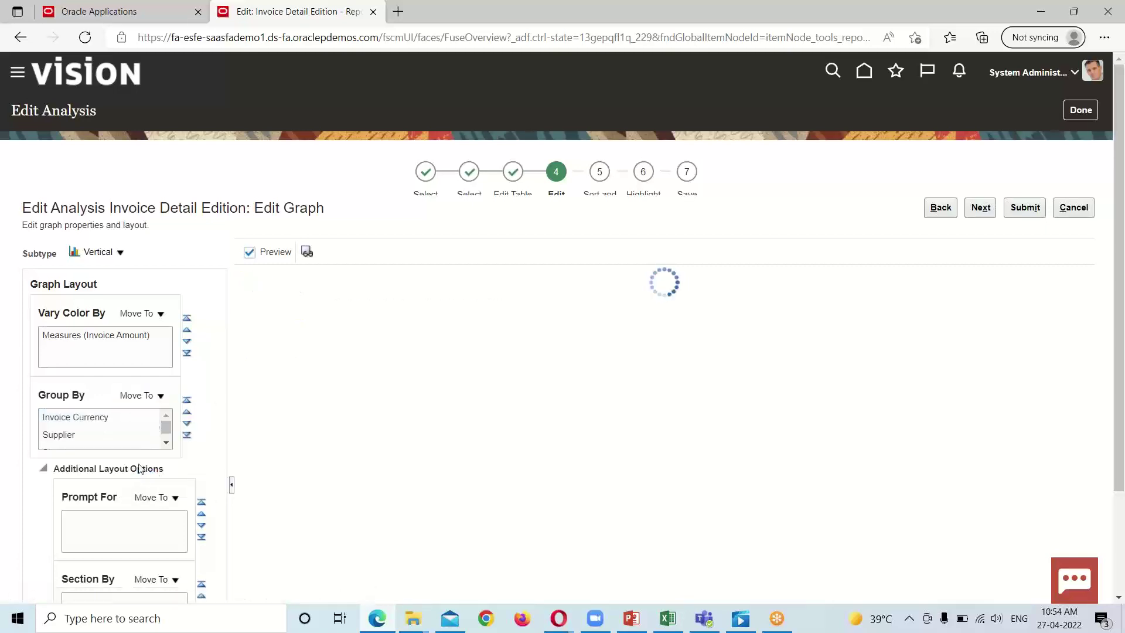
click(155, 417)
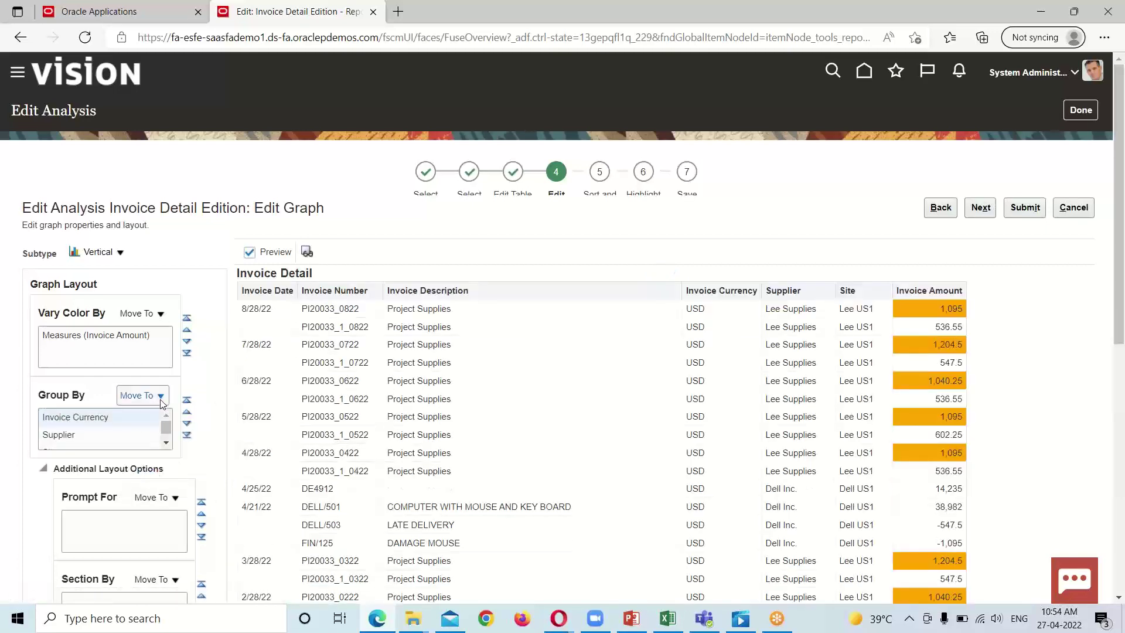
click(161, 396)
click(156, 485)
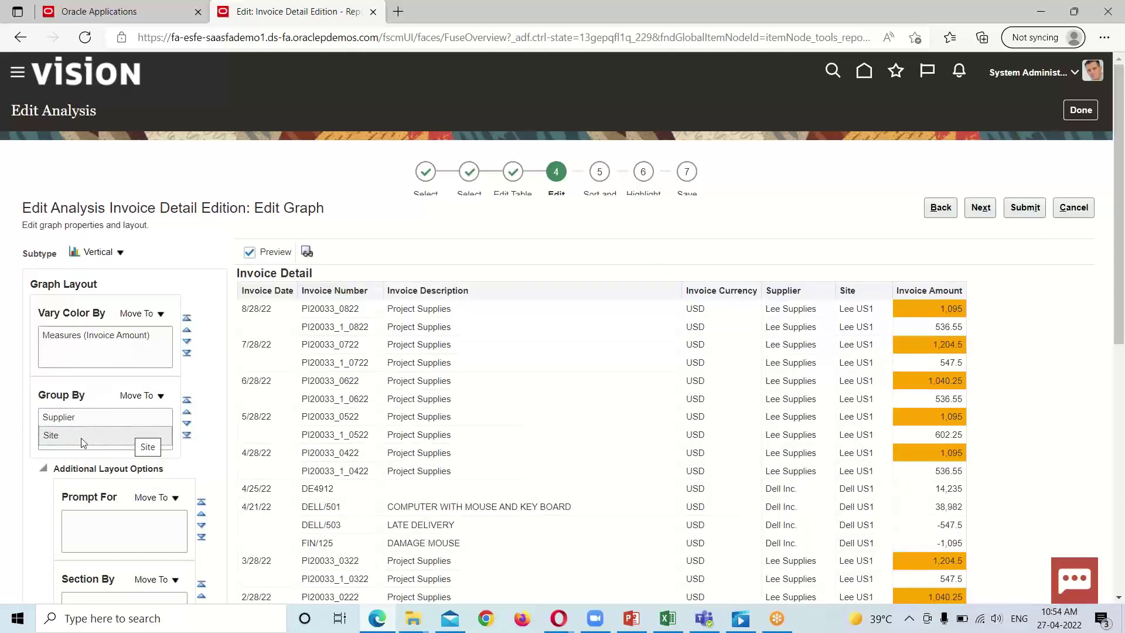
click(159, 398)
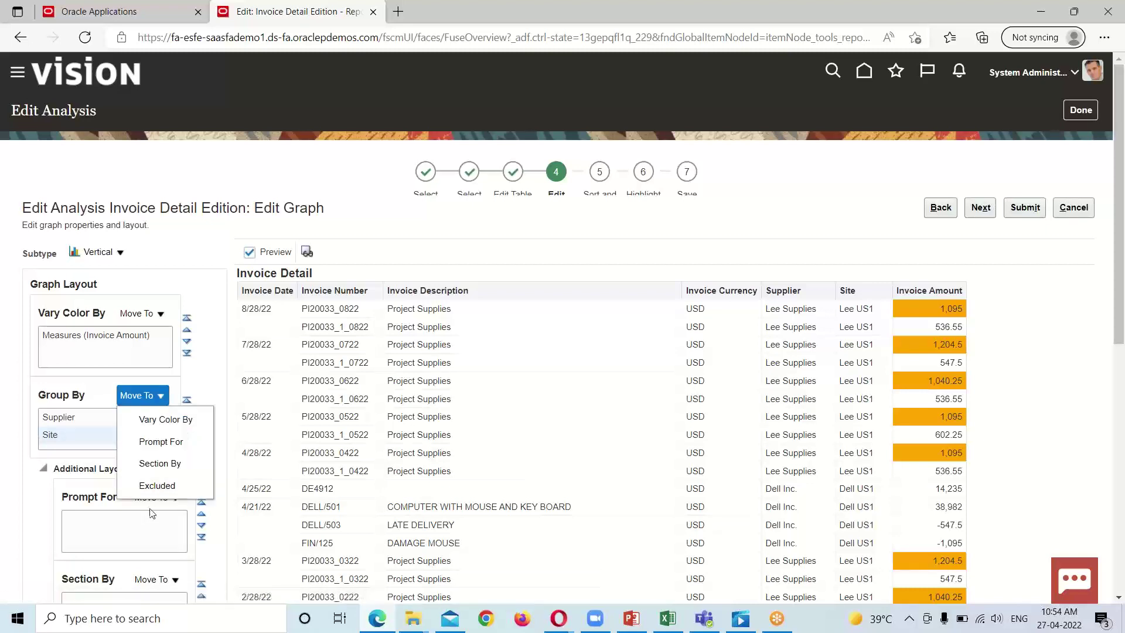
click(159, 485)
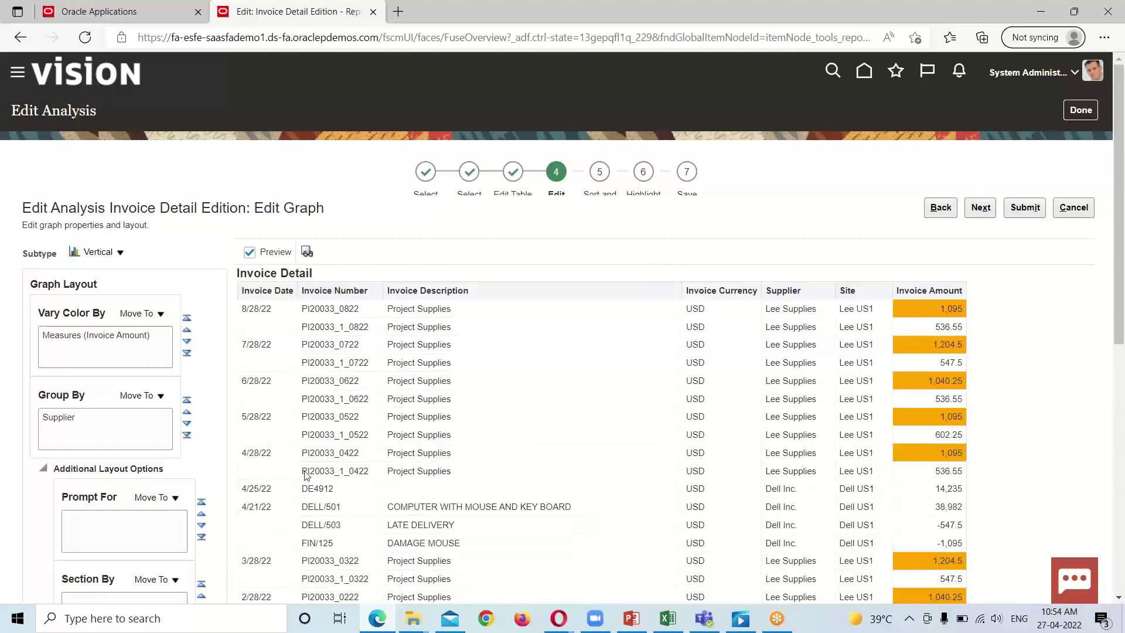
Step: Review the Invoice Amount by supplier bar graph below the table in the preview, and continue to the Sort and Filter stage
scroll(305, 476, down, 5)
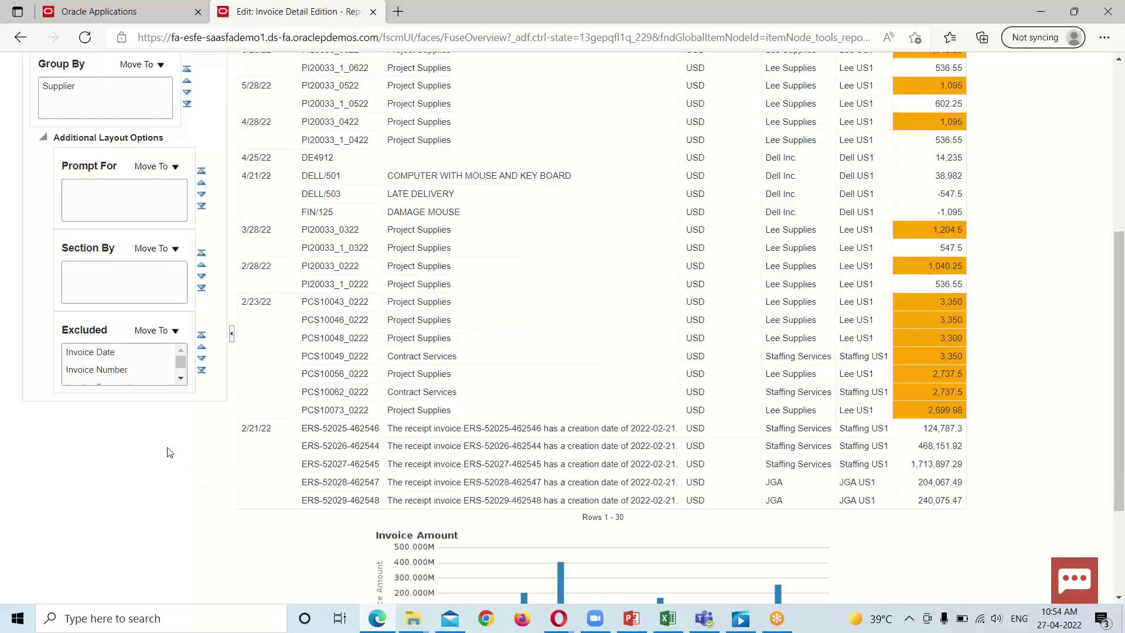
scroll(169, 452, up, 5)
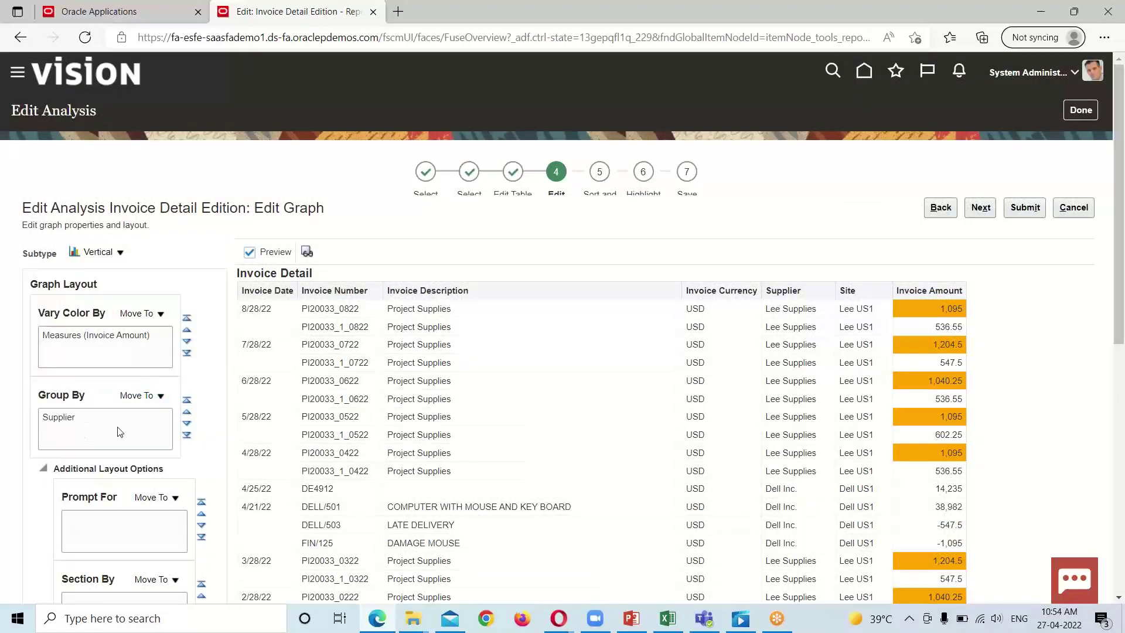
scroll(121, 432, down, 6)
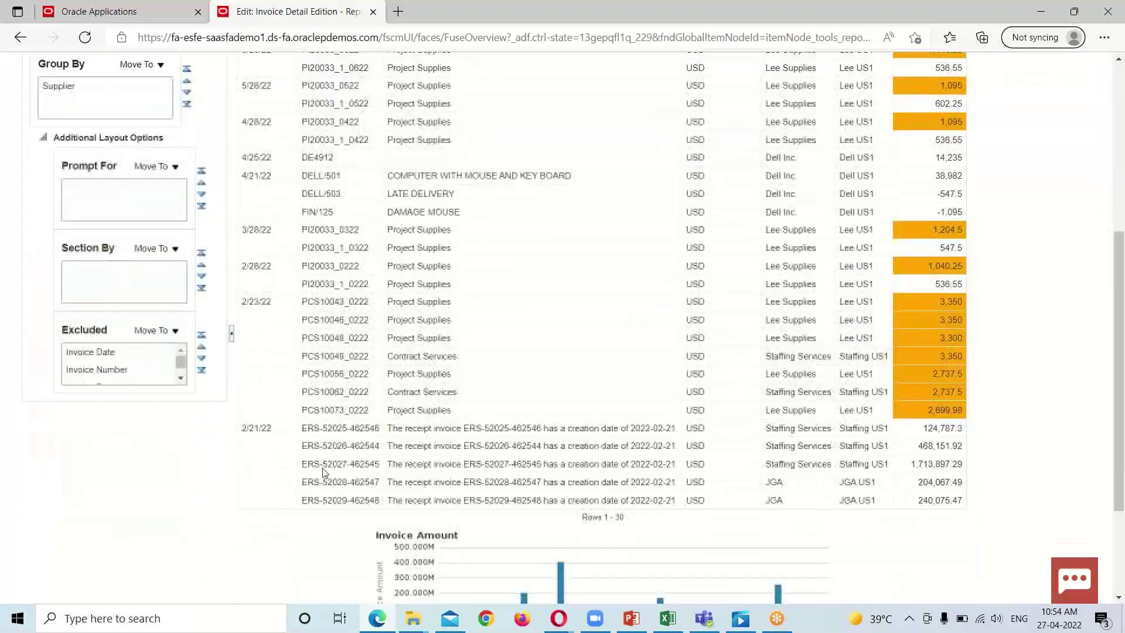
scroll(703, 443, down, 1)
scroll(524, 398, up, 6)
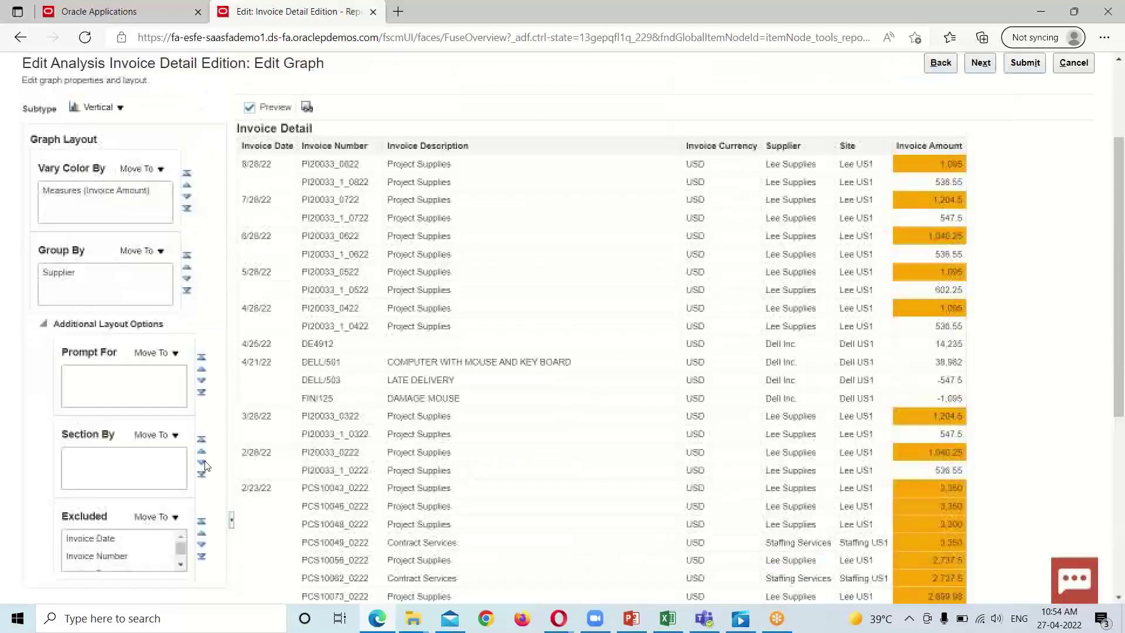
scroll(523, 398, up, 2)
scroll(528, 395, down, 7)
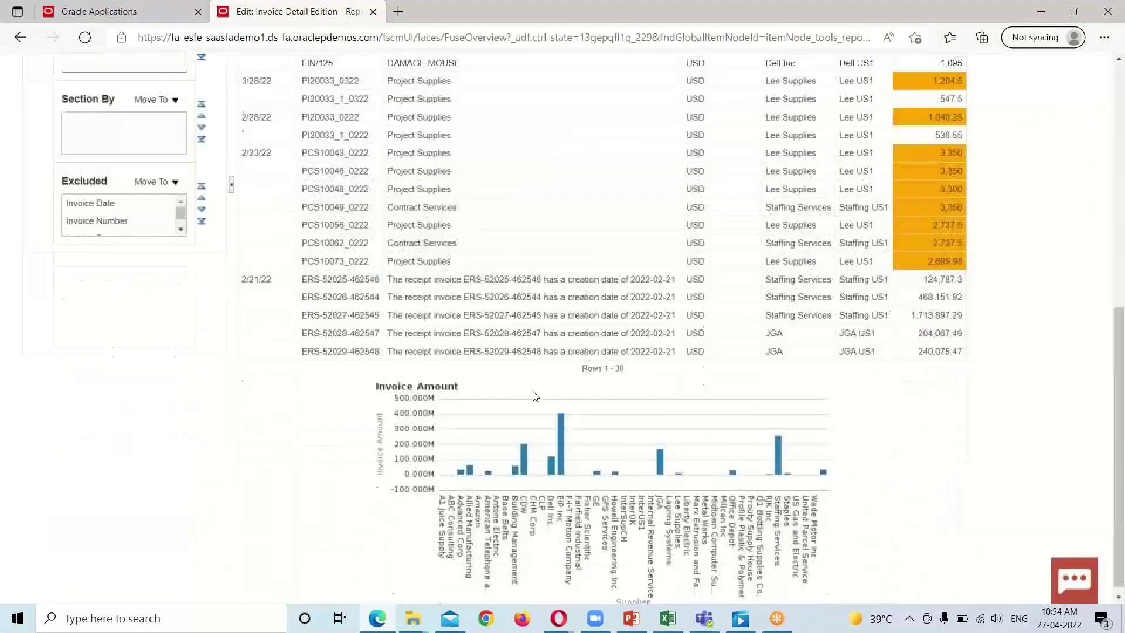
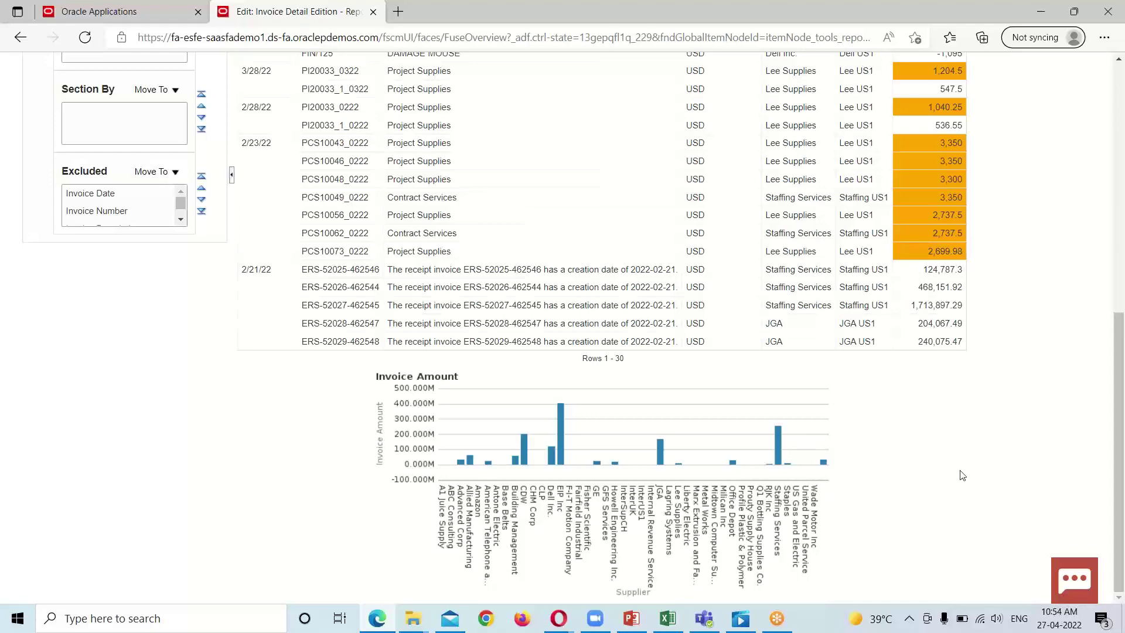
scroll(825, 516, up, 8)
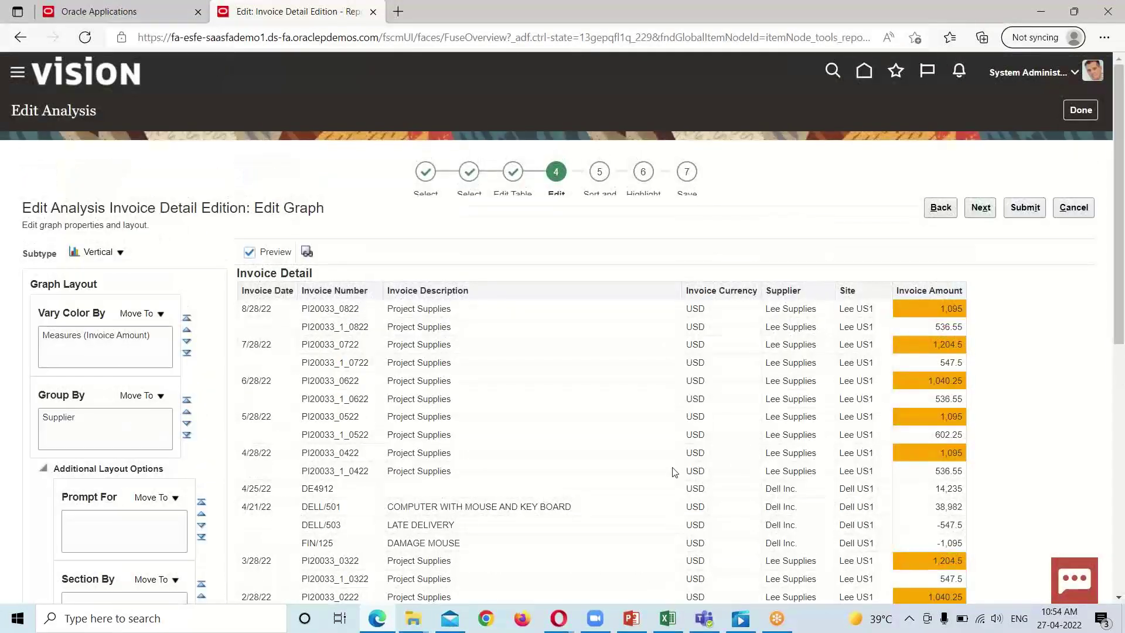
scroll(709, 451, down, 5)
scroll(668, 466, up, 5)
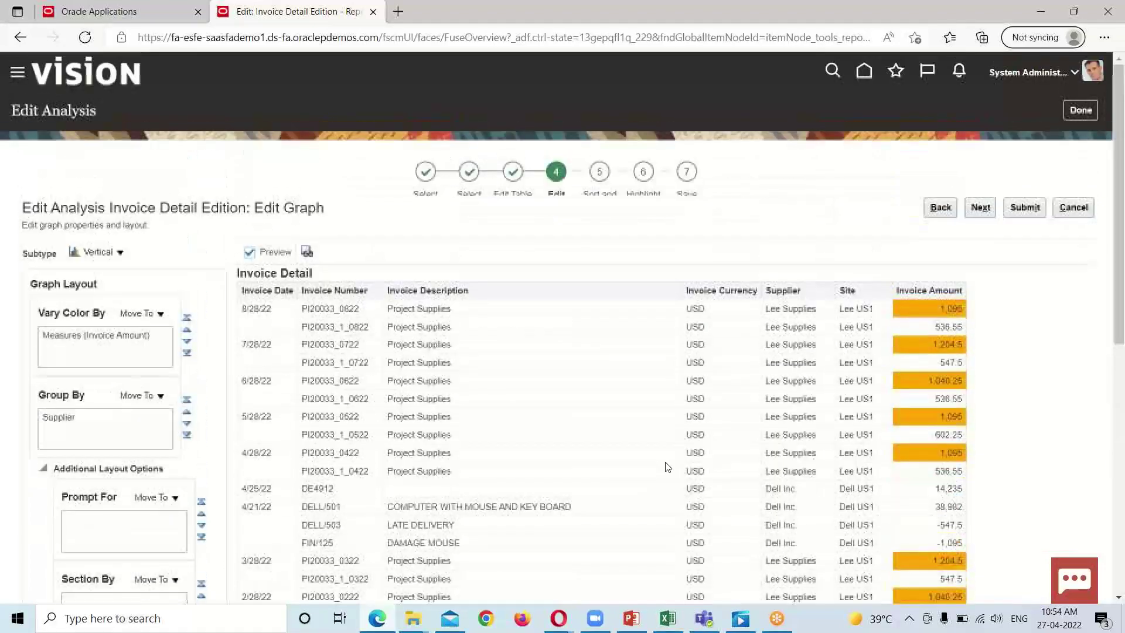
click(982, 209)
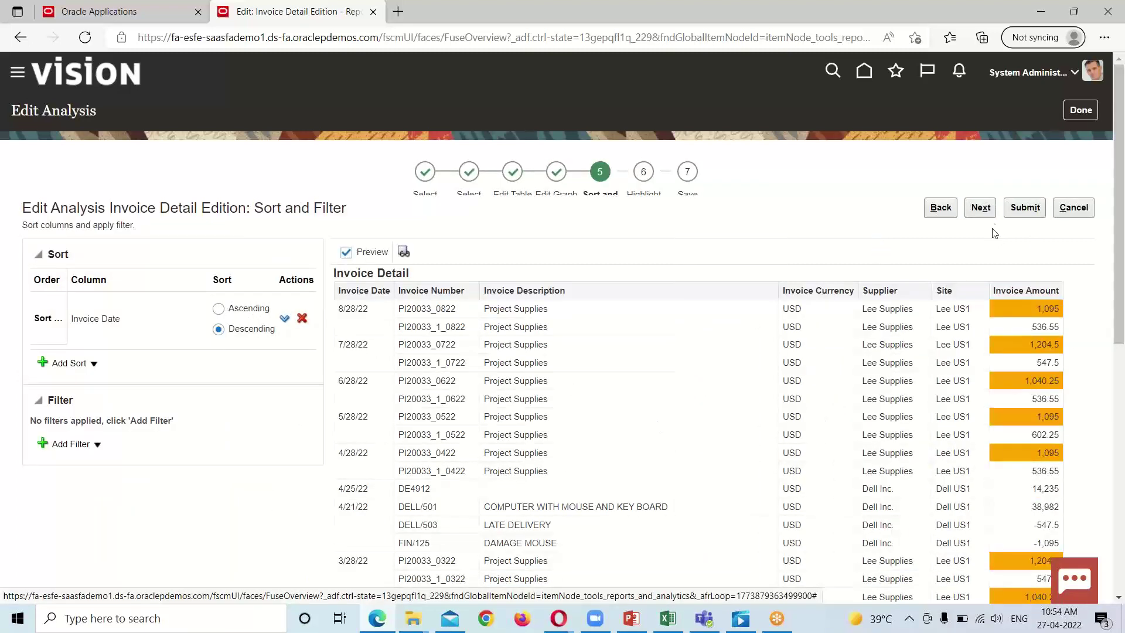
Step: Continue through the Sort and Filter and Highlight stages to the Save stage, keeping the existing sort and highlight settings
click(980, 208)
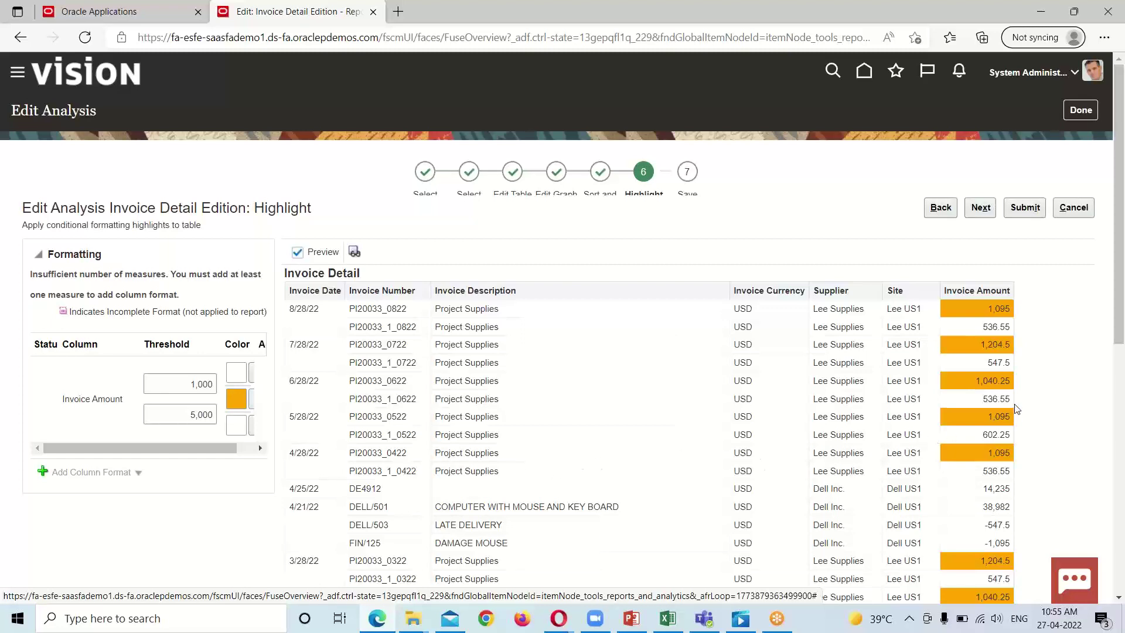
scroll(1017, 409, down, 5)
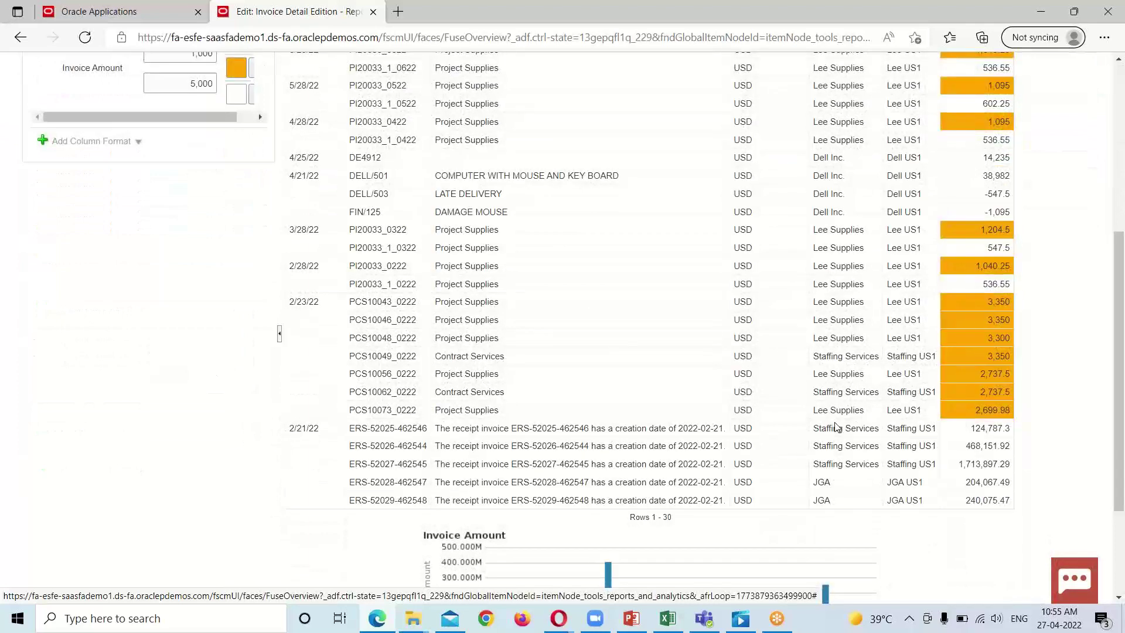
scroll(836, 427, up, 5)
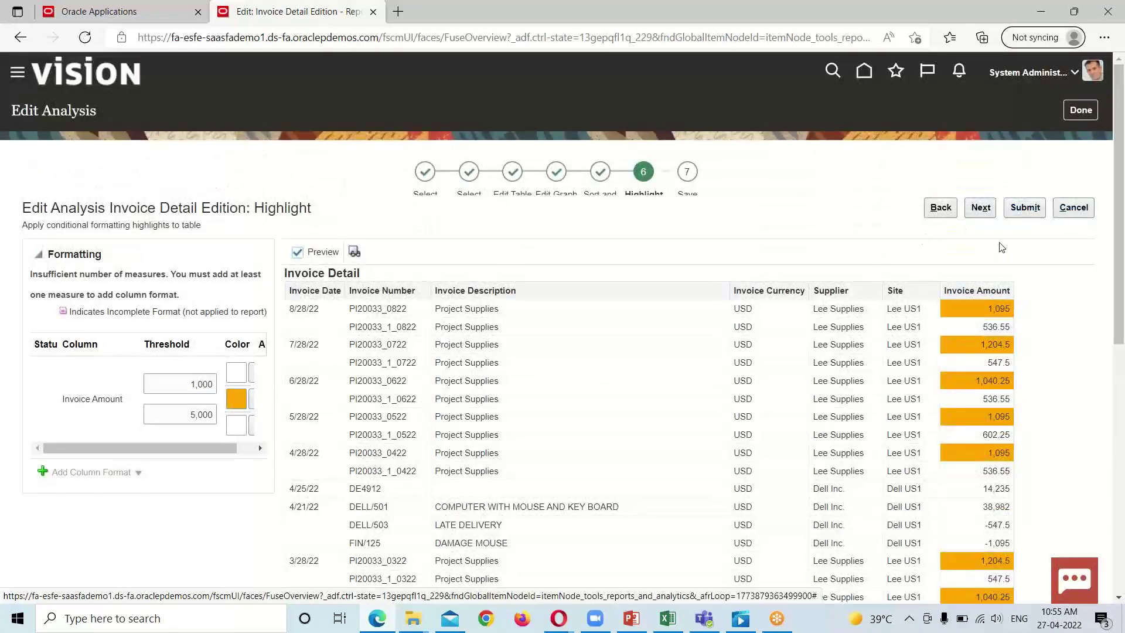
click(982, 208)
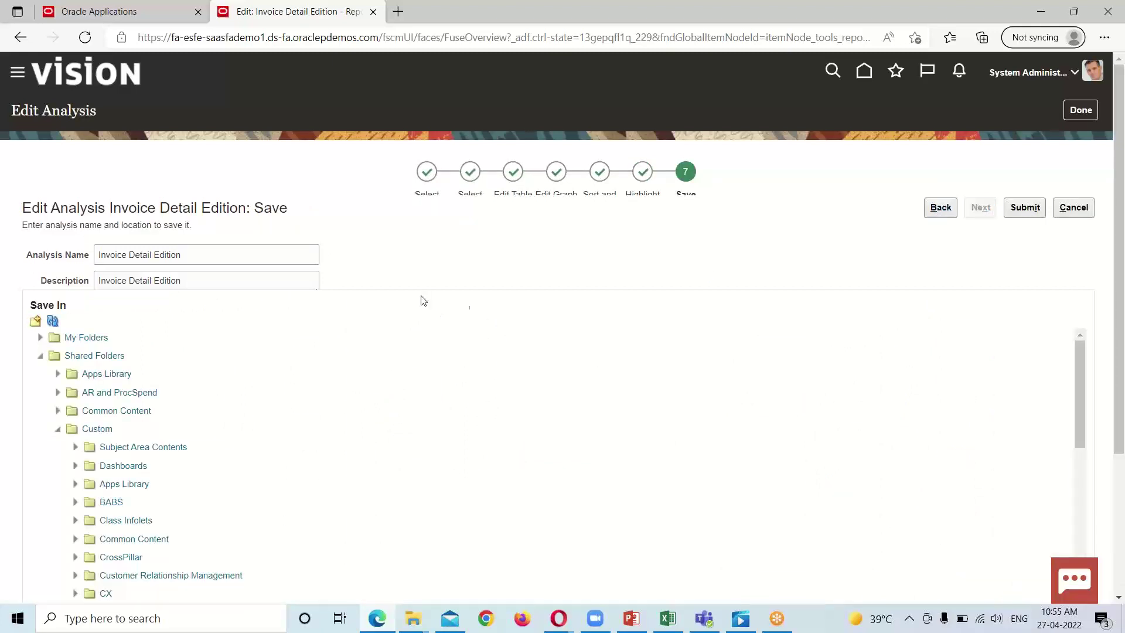
Step: Set both the analysis name and the description to "Invoice Detail Edition with Graph"
click(214, 254)
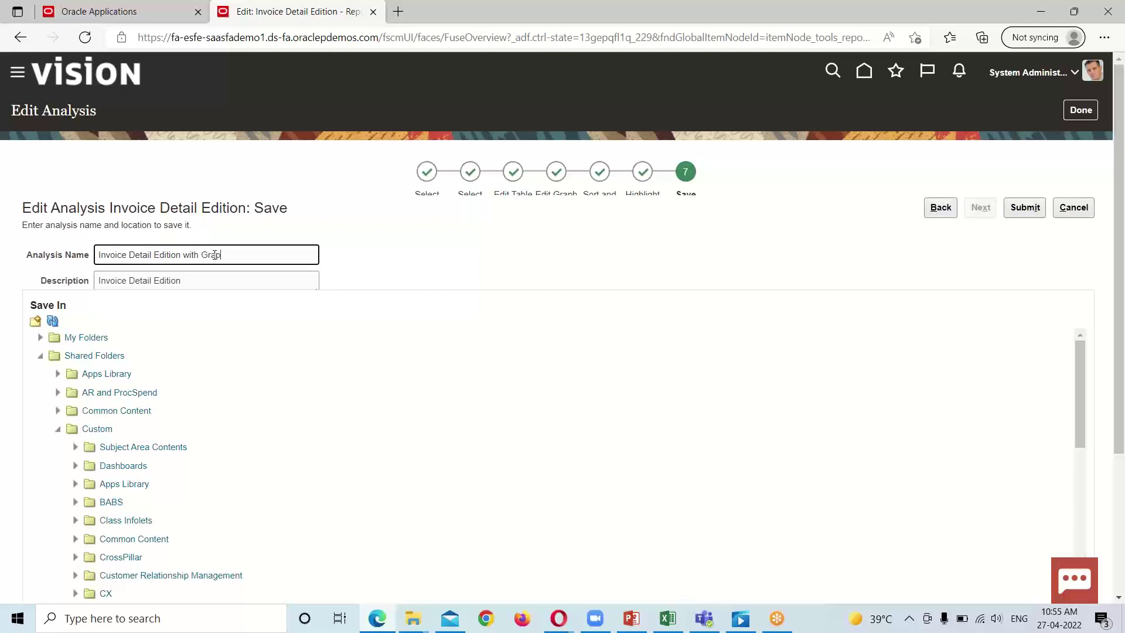
triple_click(190, 253)
right_click(189, 253)
click(253, 168)
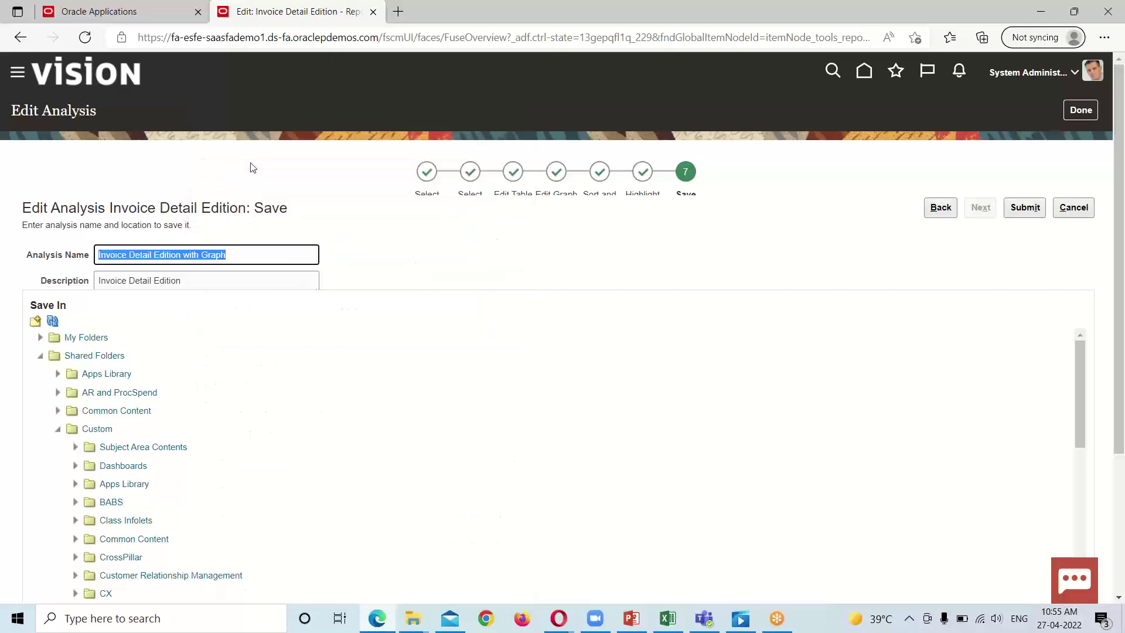
triple_click(169, 280)
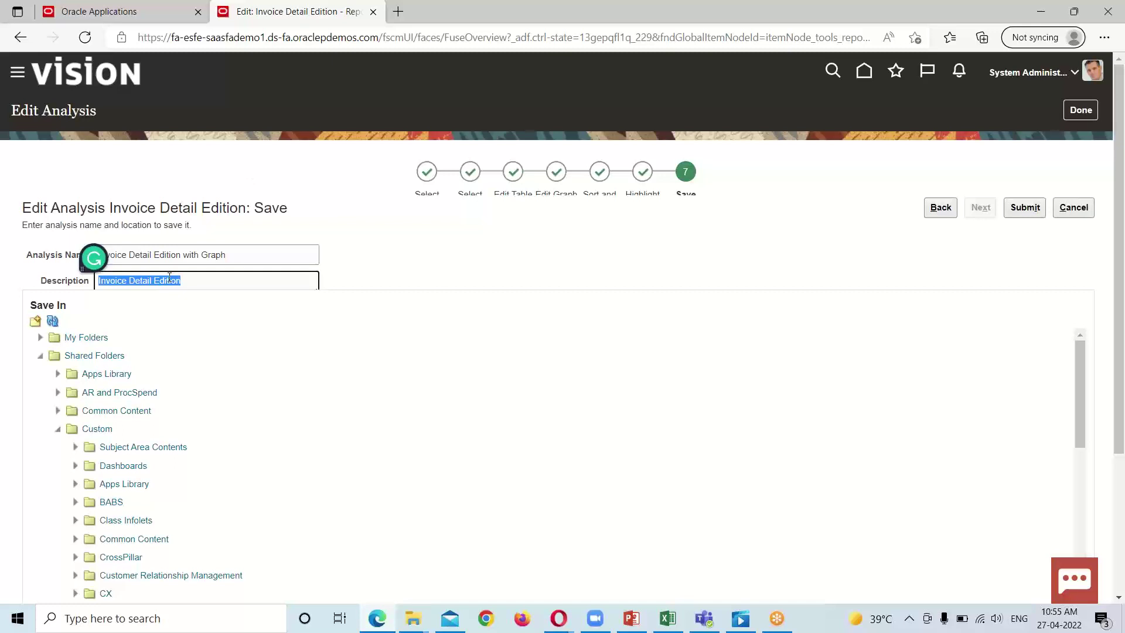
right_click(170, 280)
click(223, 188)
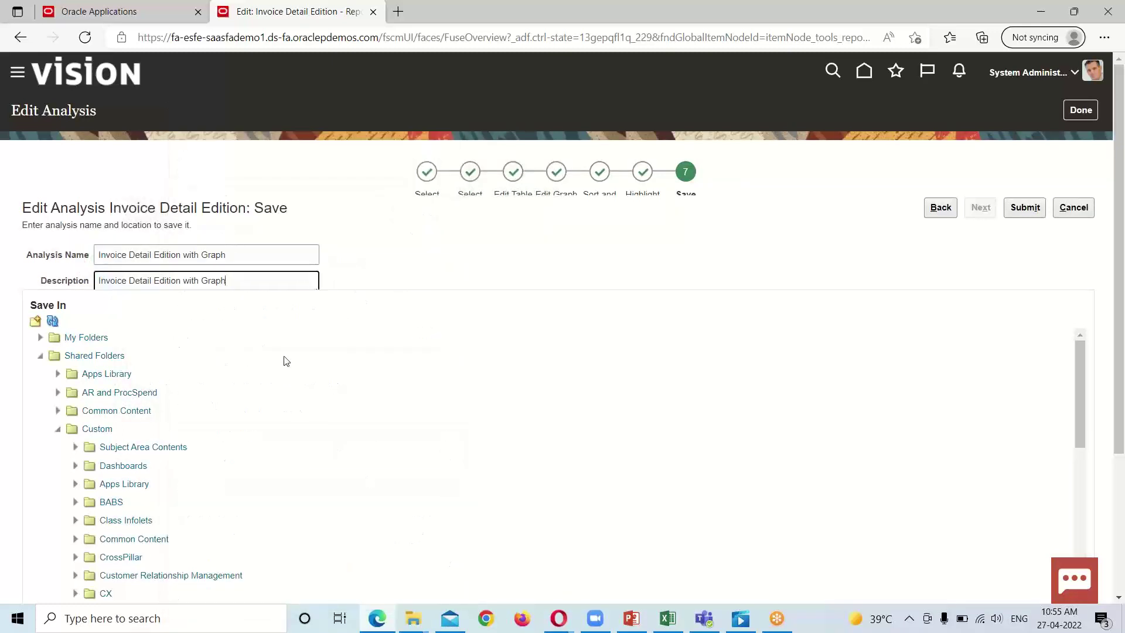
Step: Choose the My Analysis 20April22 folder under Shared Folders > Custom as the save location
click(110, 355)
click(94, 428)
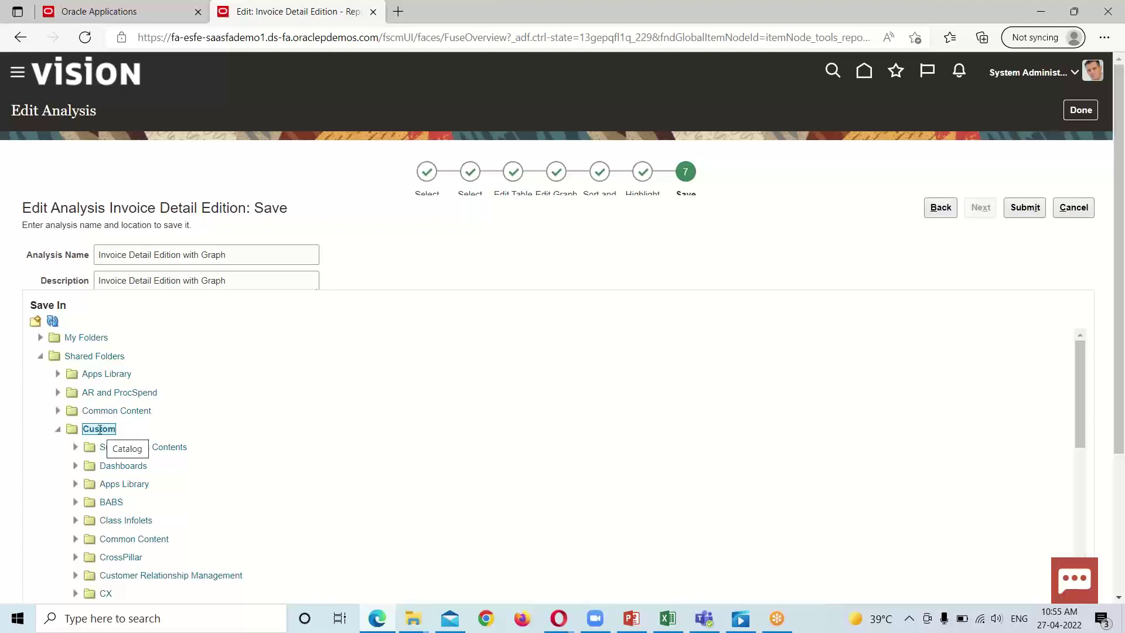
scroll(117, 431, down, 2)
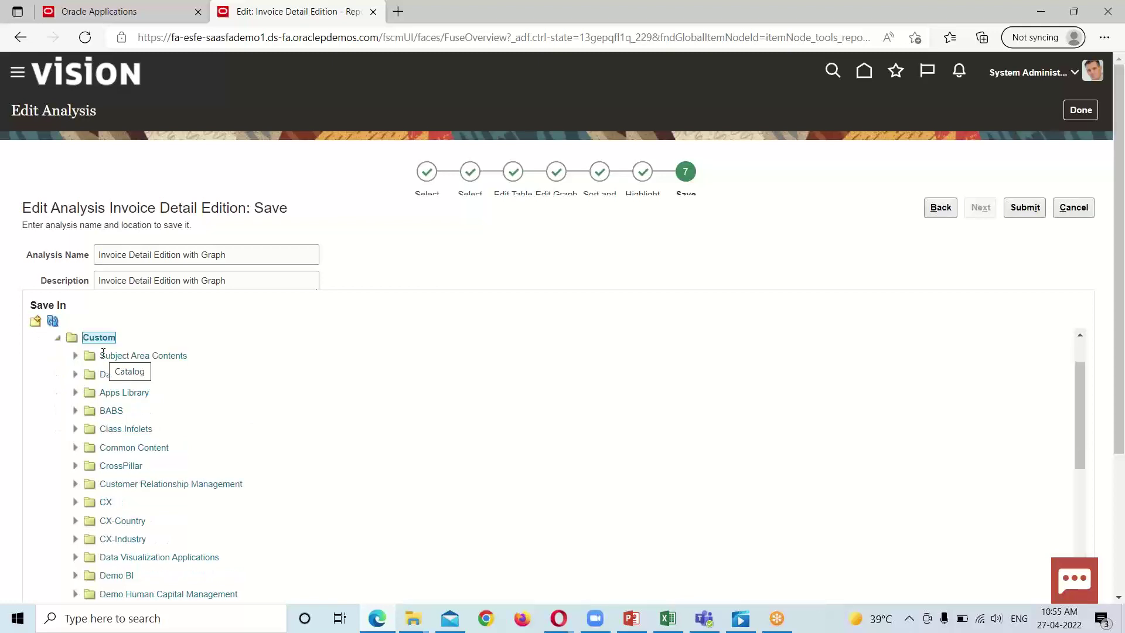
scroll(176, 434, down, 2)
scroll(215, 469, up, 2)
scroll(215, 470, down, 4)
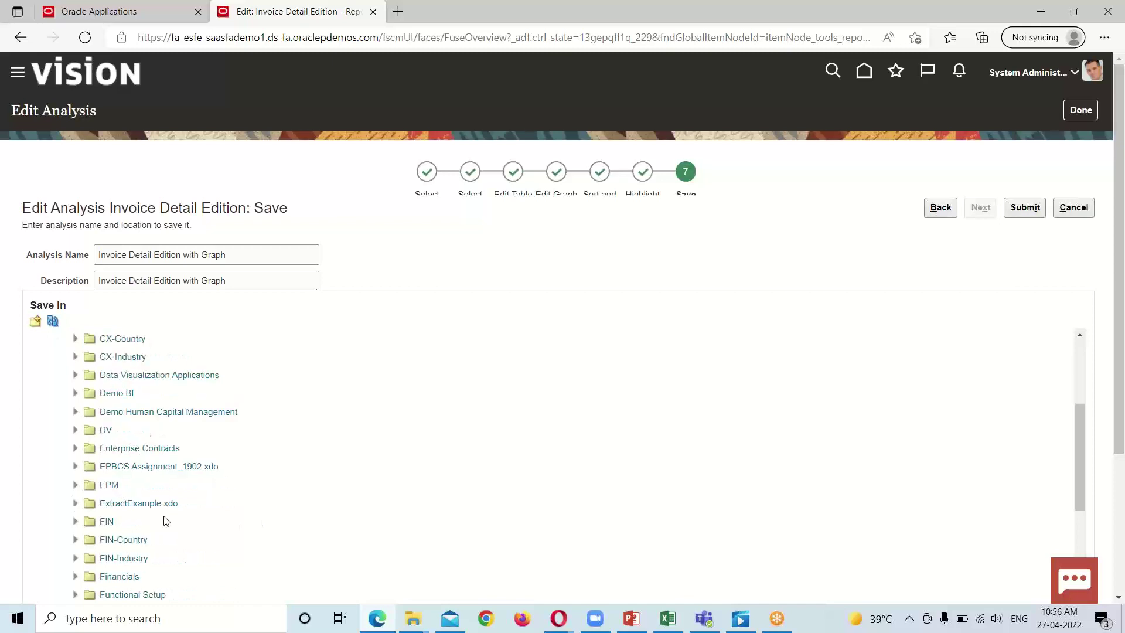
scroll(170, 516, down, 2)
scroll(179, 498, down, 2)
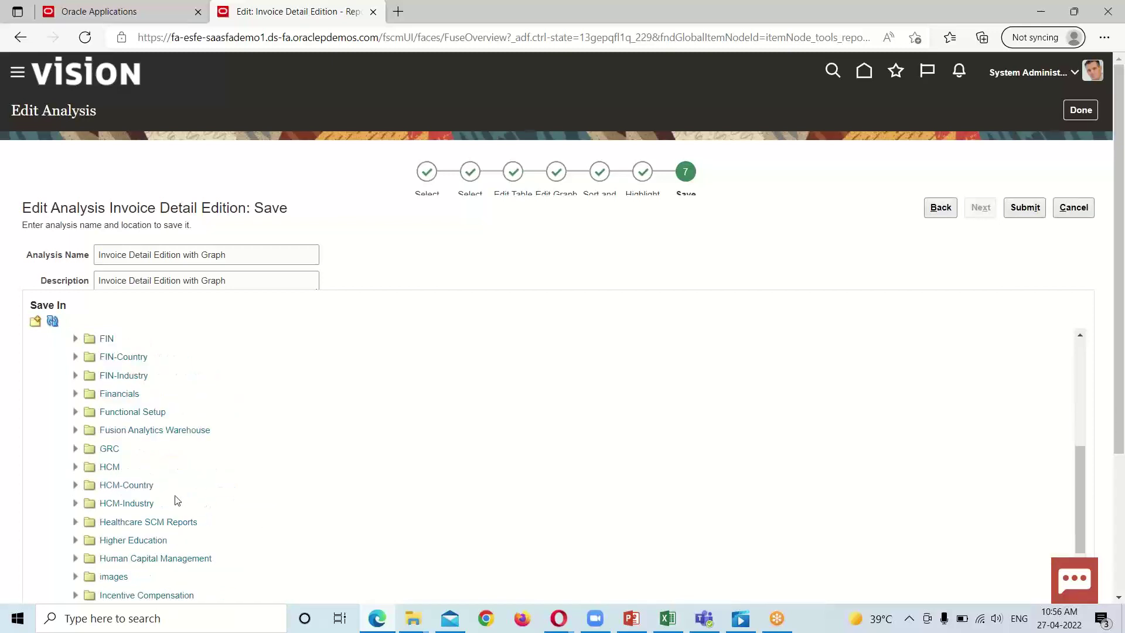
scroll(171, 502, down, 3)
click(142, 481)
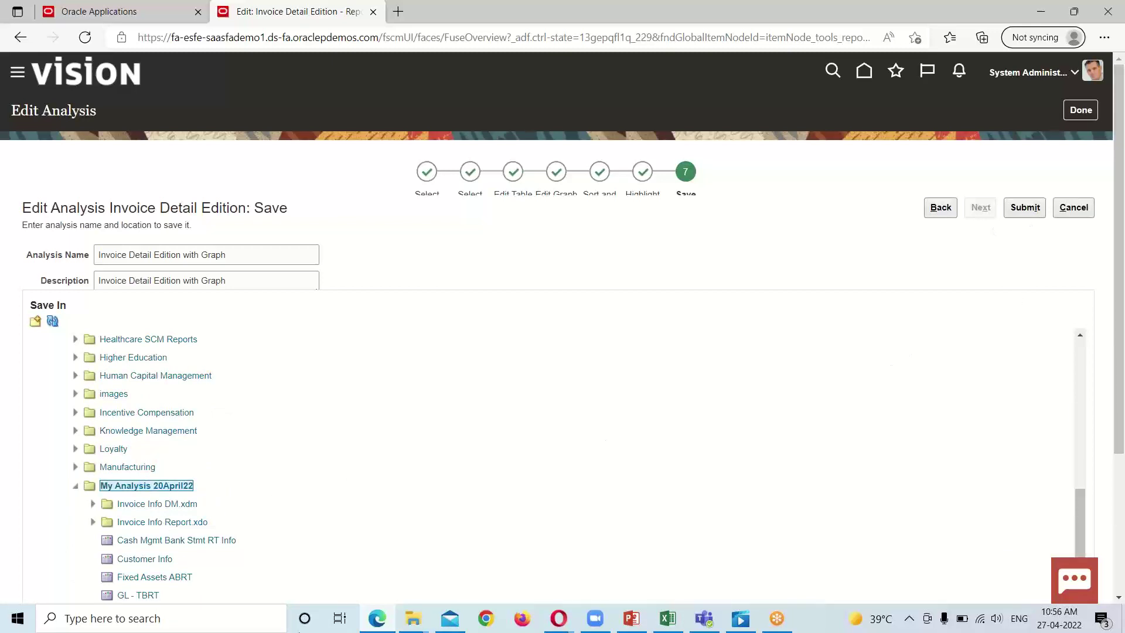
Step: Submit the analysis and overwrite the existing item of the same name
click(1018, 207)
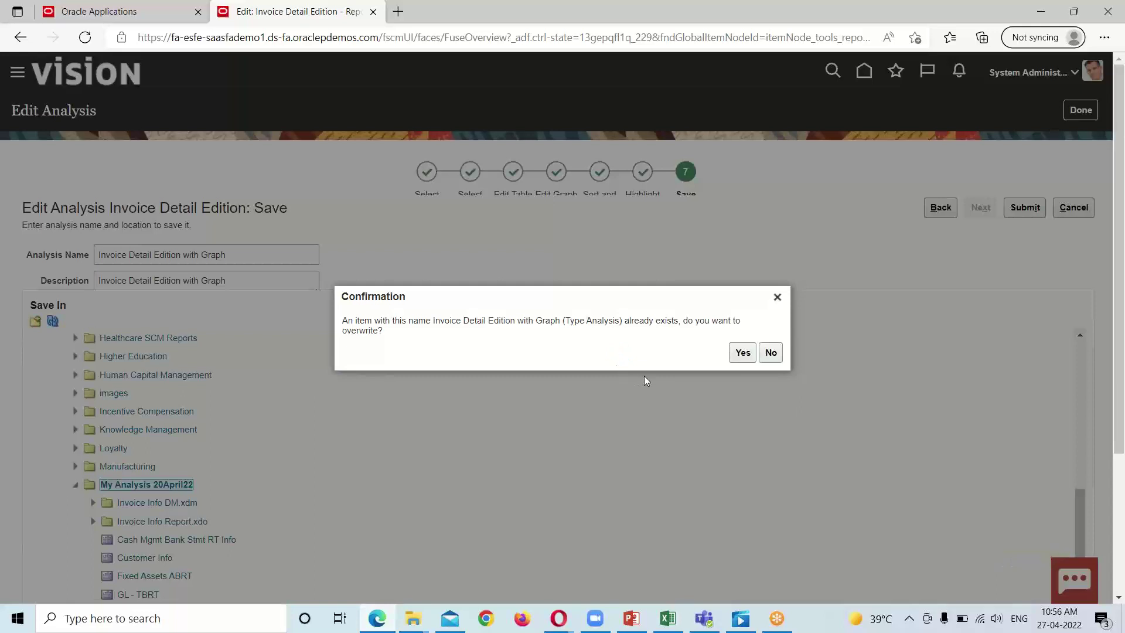
click(742, 354)
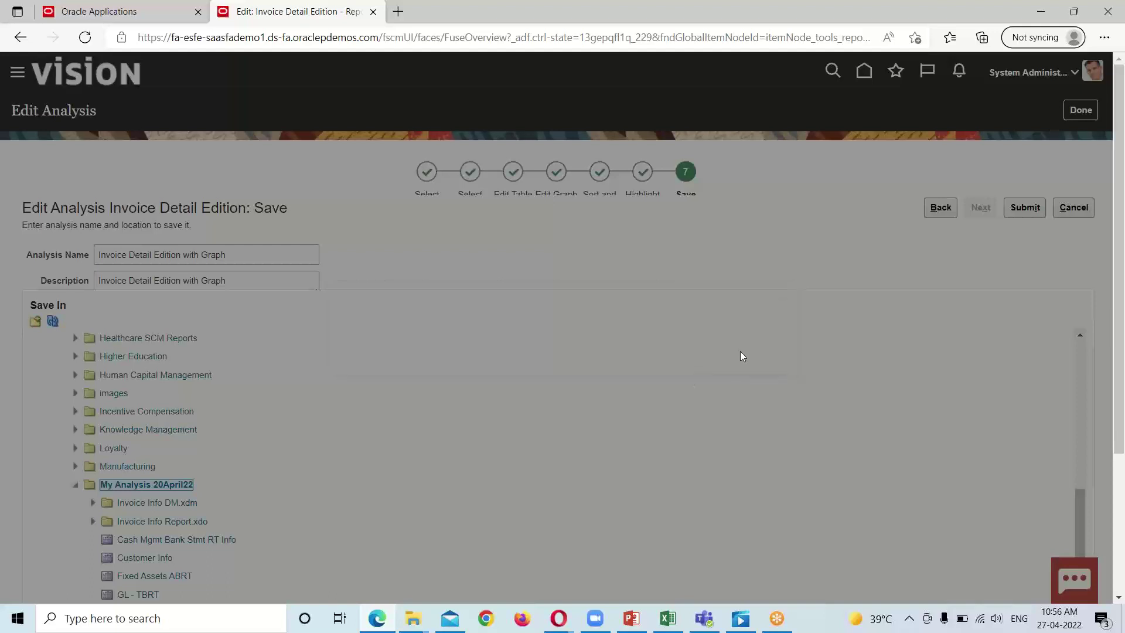
click(754, 359)
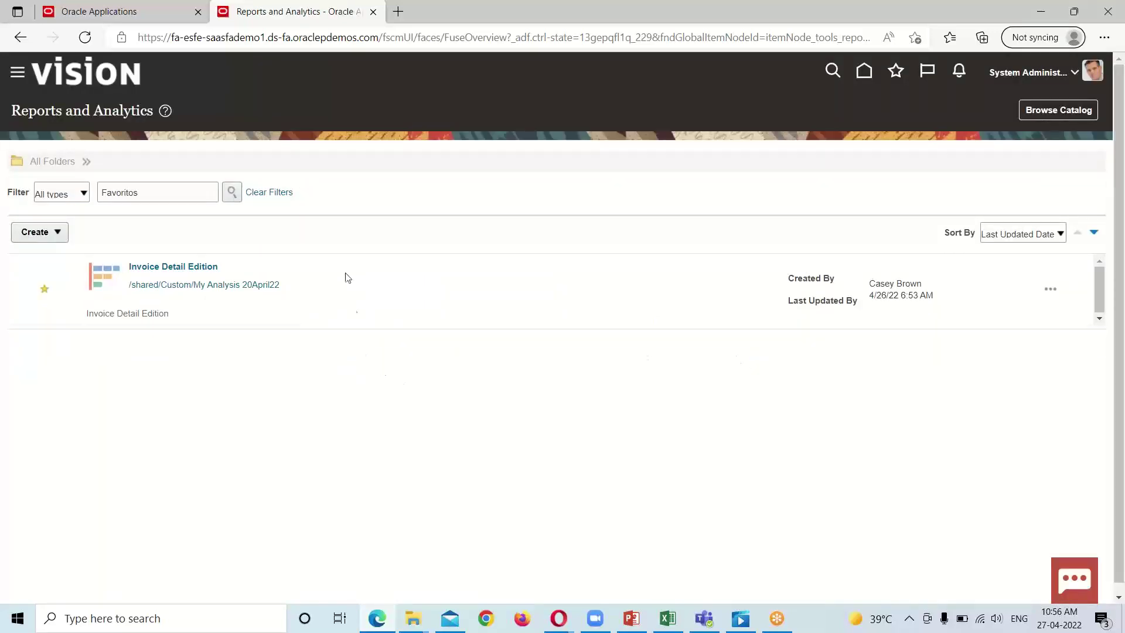
Step: Clear the Favoritos filter and open the folder Shared Folders > Custom > My Analysis 20April22
click(269, 194)
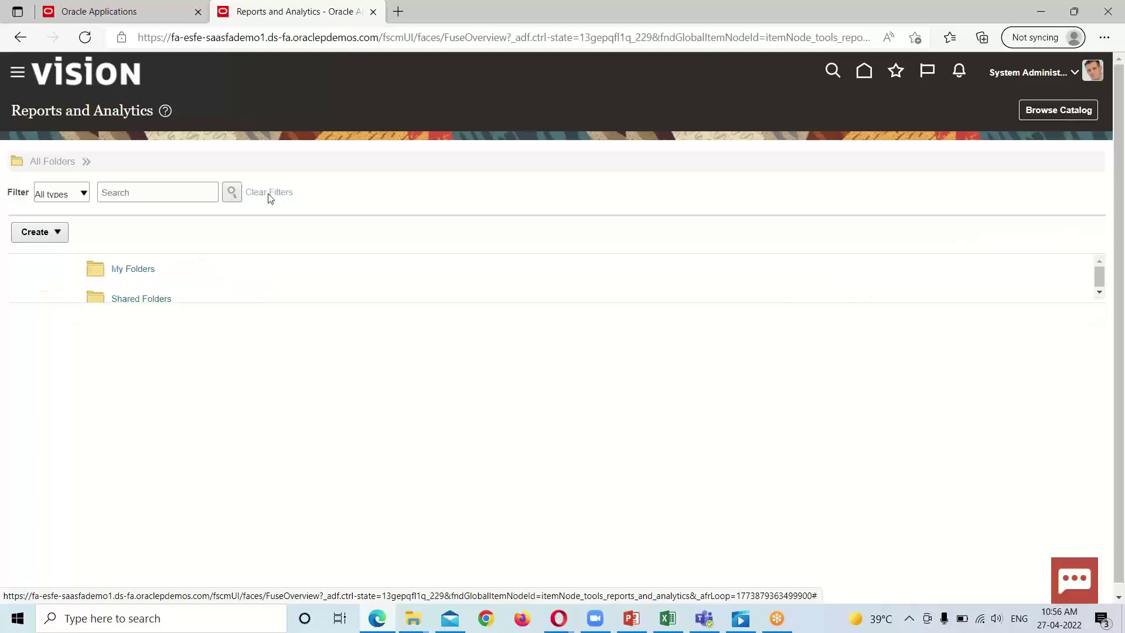
click(137, 300)
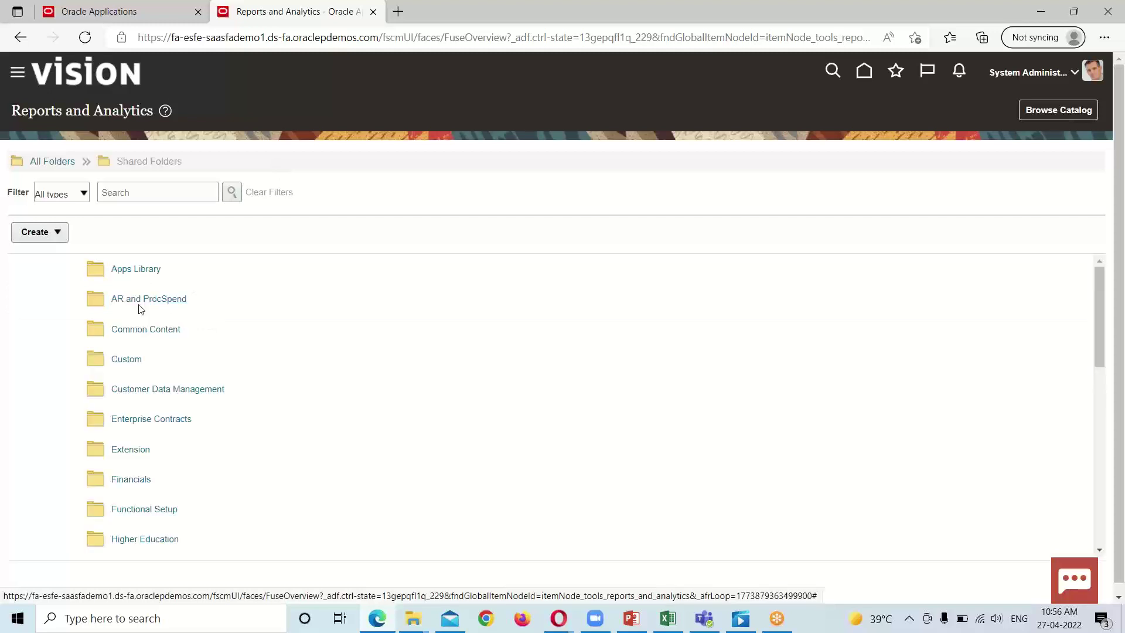
click(127, 358)
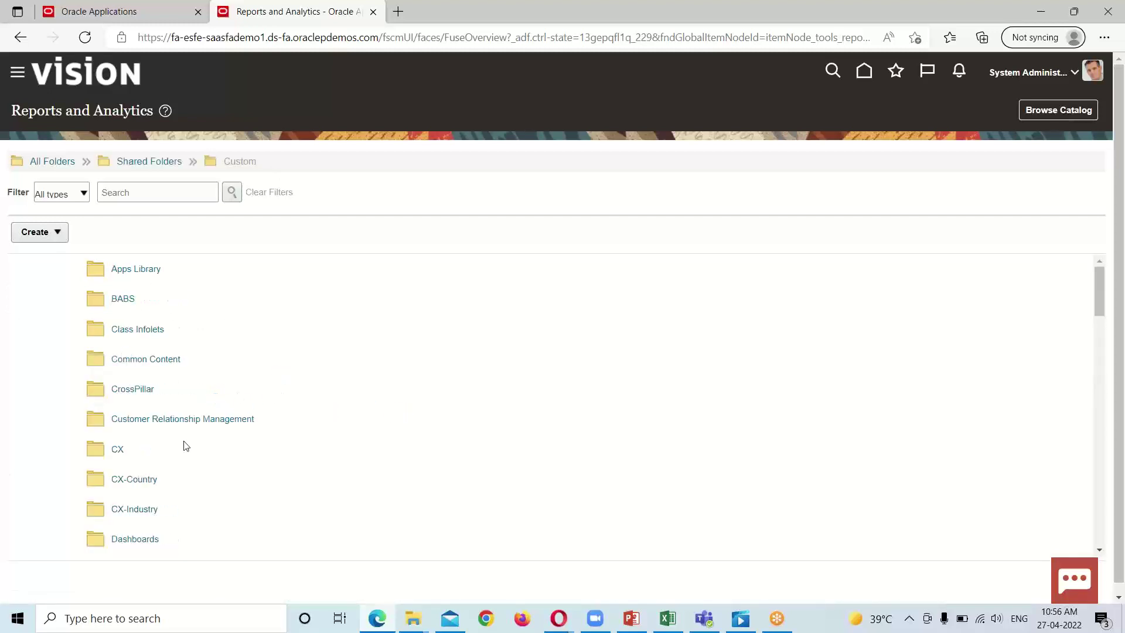
scroll(282, 410, down, 3)
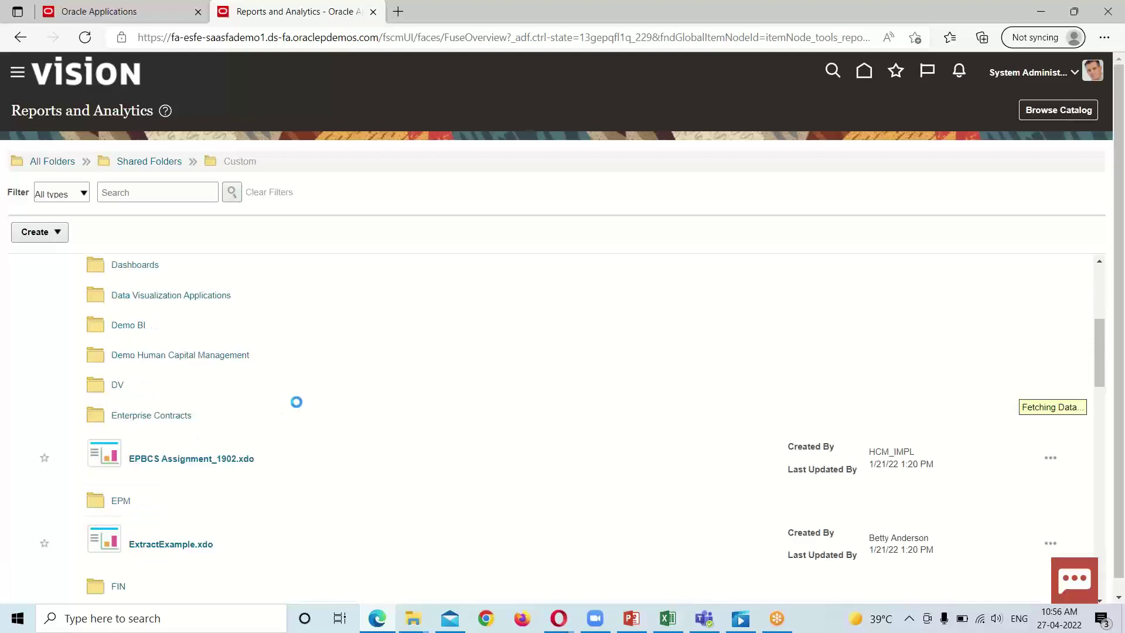
scroll(217, 448, down, 3)
scroll(216, 448, down, 5)
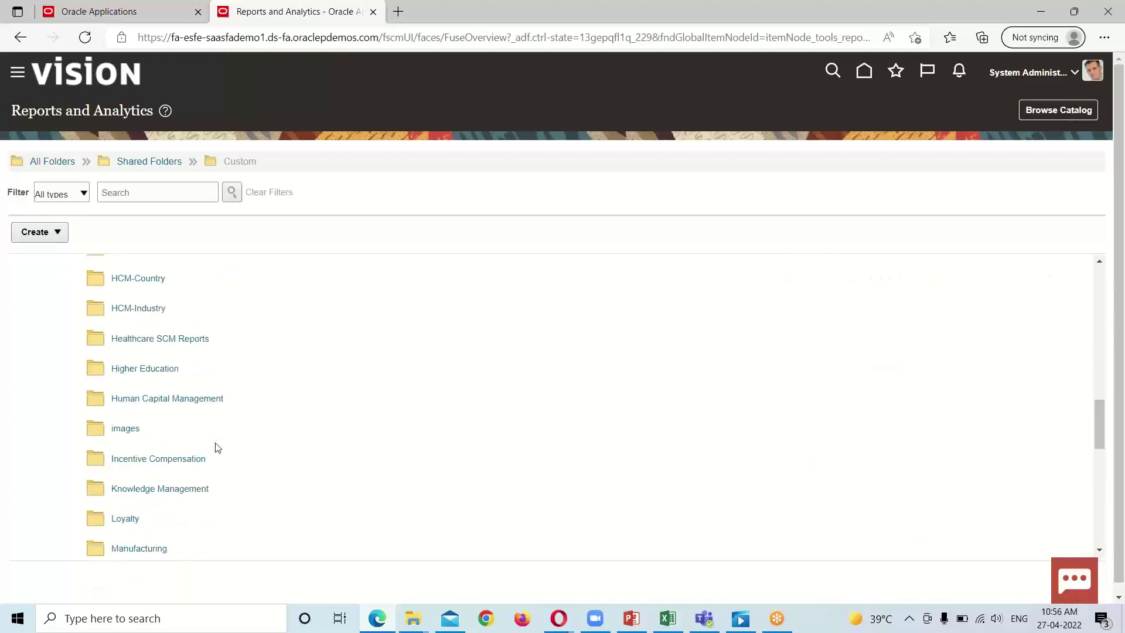
scroll(217, 448, down, 3)
click(173, 491)
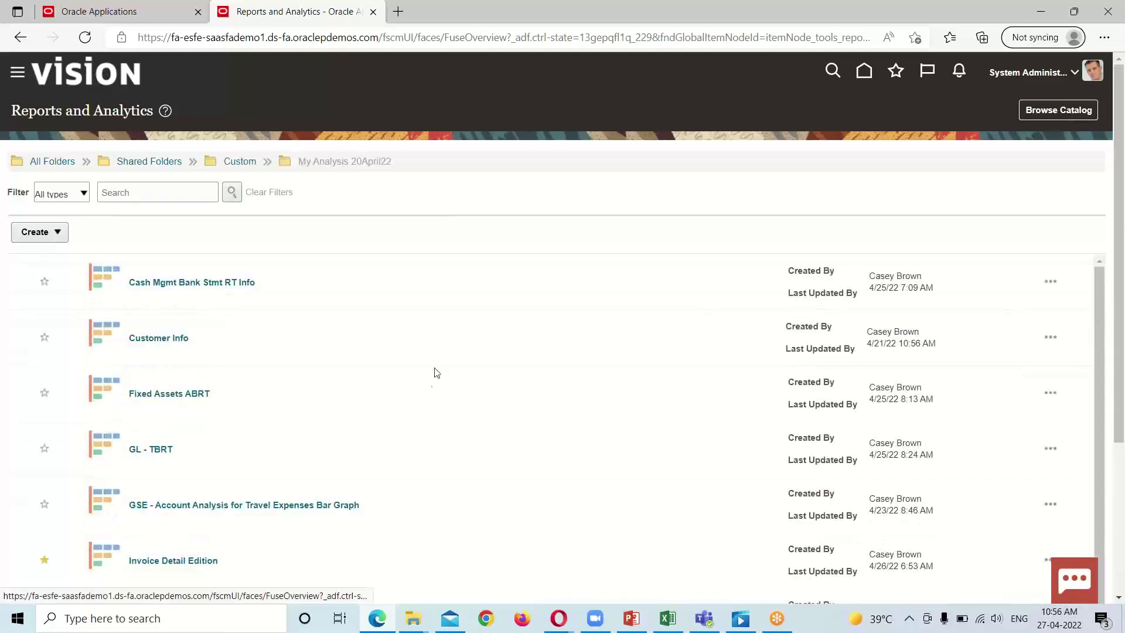
Step: Find Invoice Detail Edition with Bar Graph in the folder and open it for viewing
scroll(297, 492, down, 2)
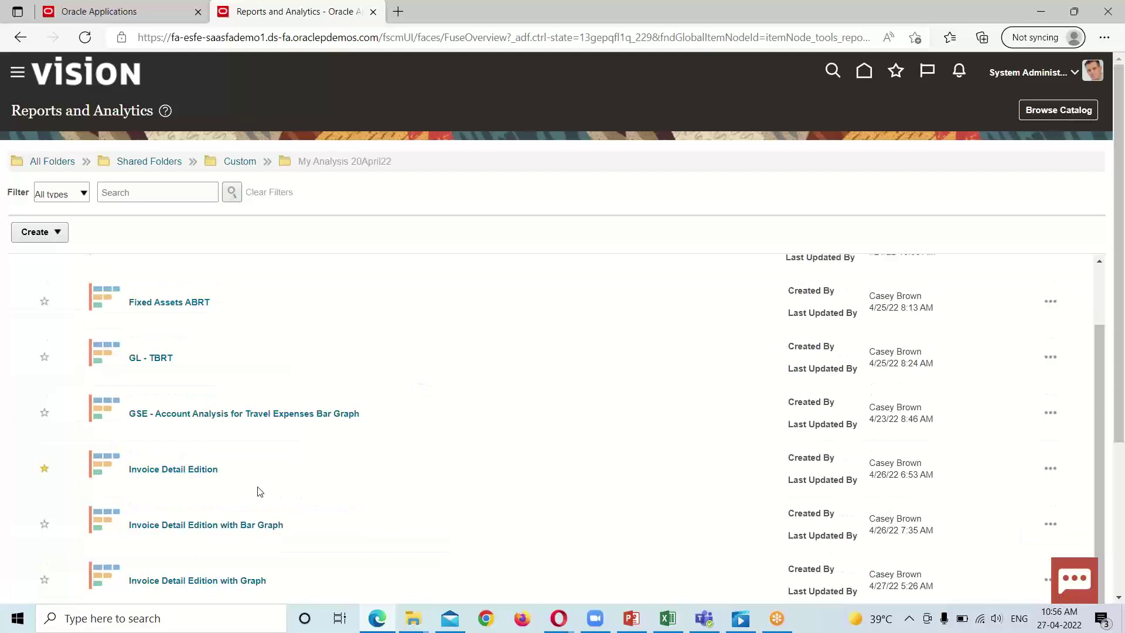
scroll(299, 566, down, 2)
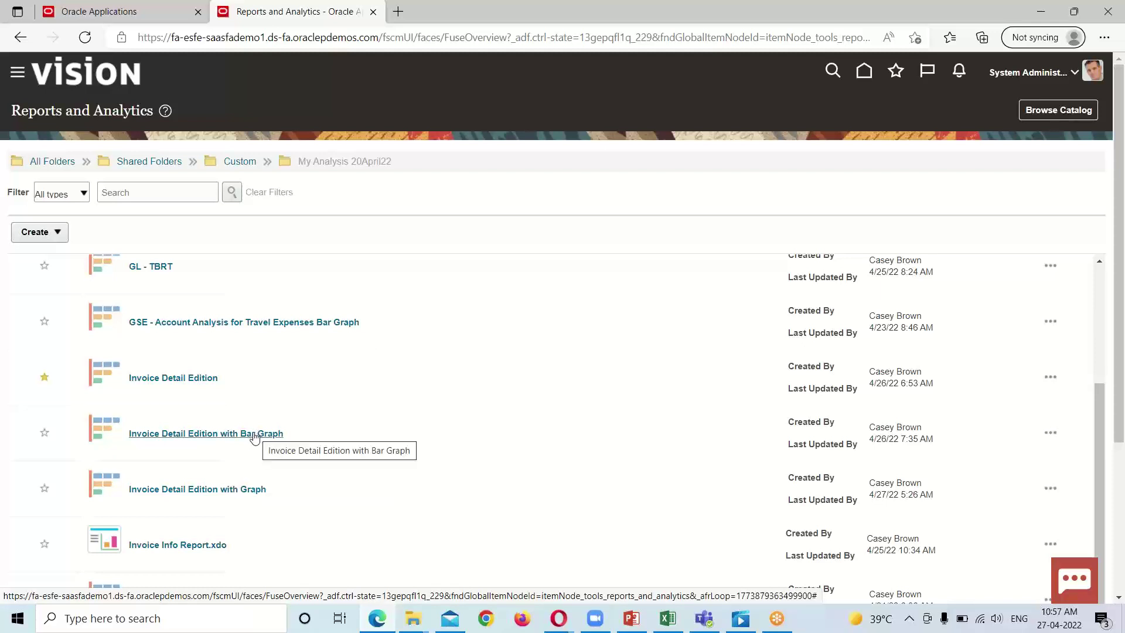
click(1049, 436)
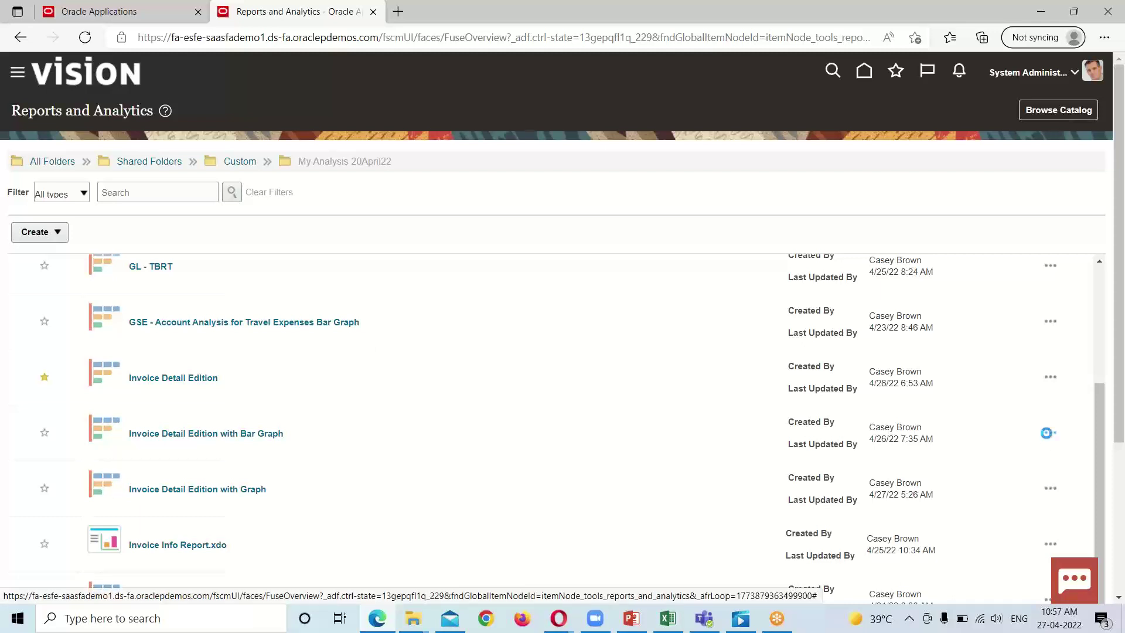
click(1030, 451)
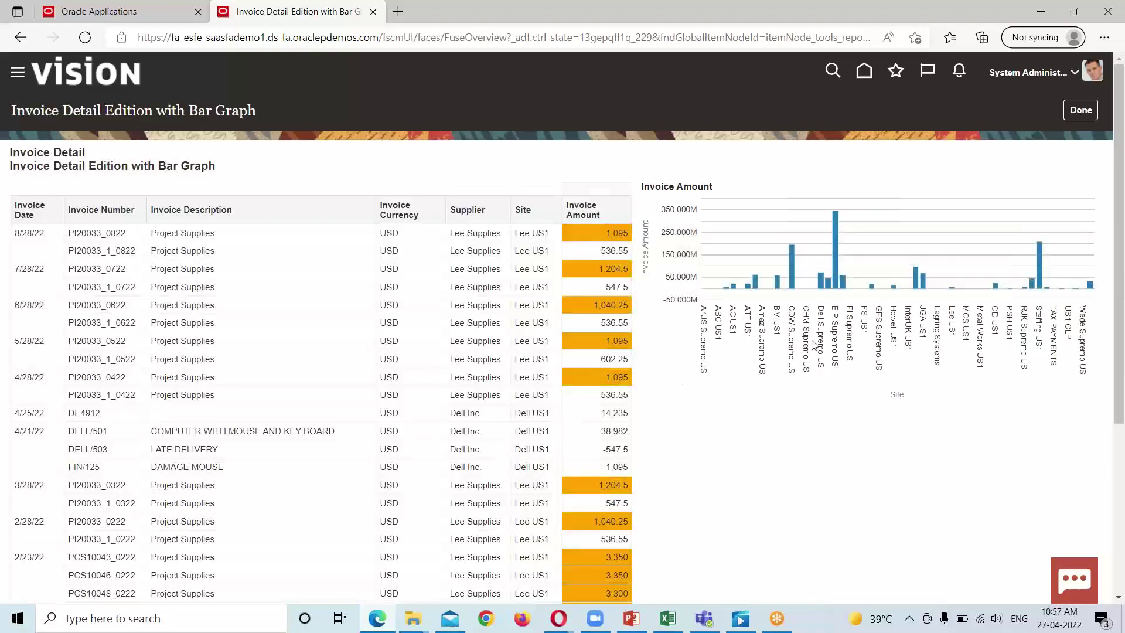
Step: Examine how the invoice table and the Invoice Amount bar graph are arranged, and close the analysis
scroll(710, 390, down, 5)
scroll(590, 397, up, 5)
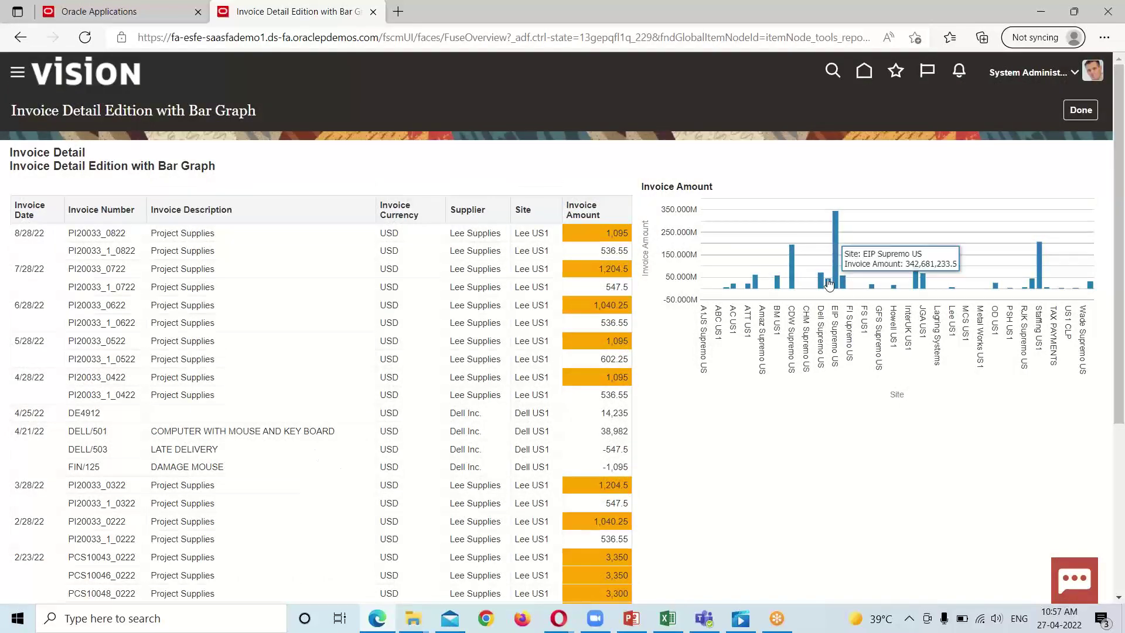
scroll(622, 323, down, 5)
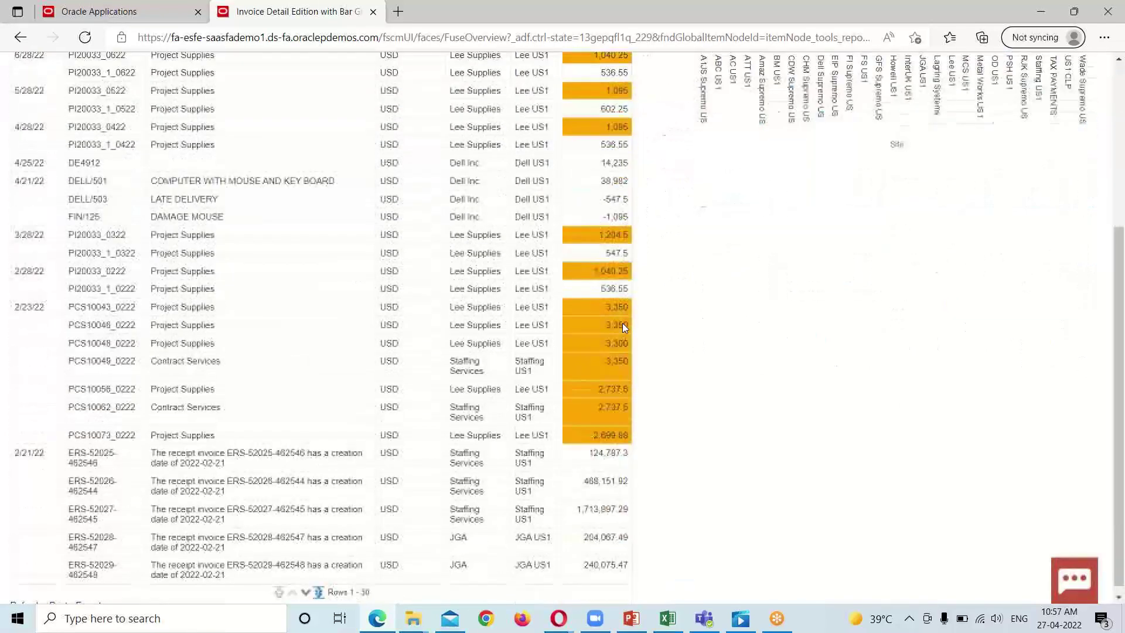
scroll(672, 331, up, 5)
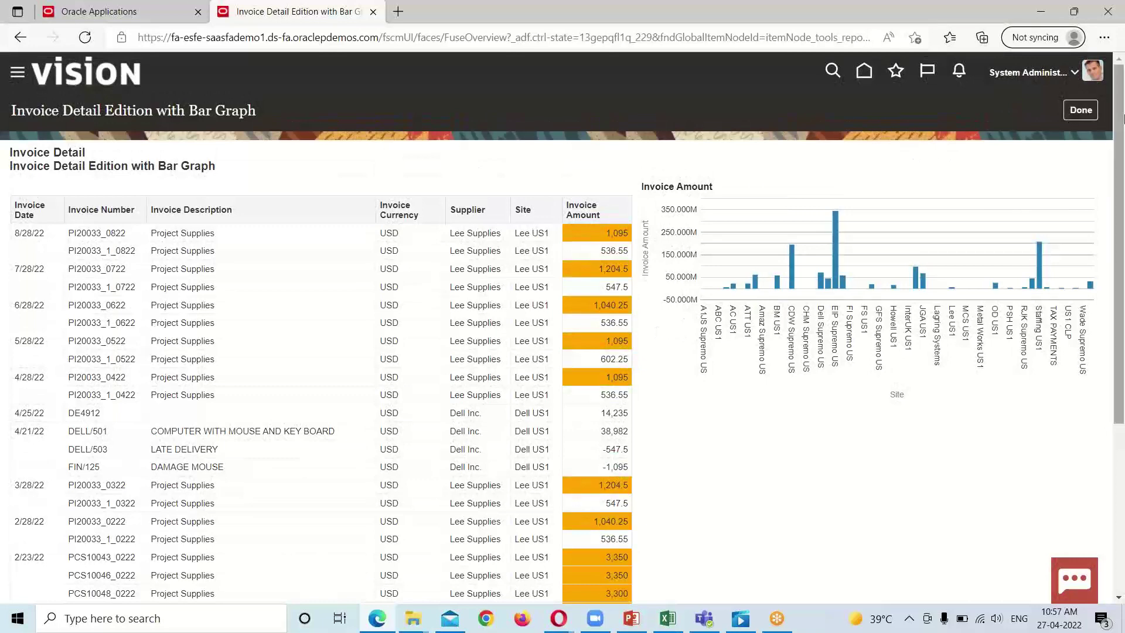
click(1074, 111)
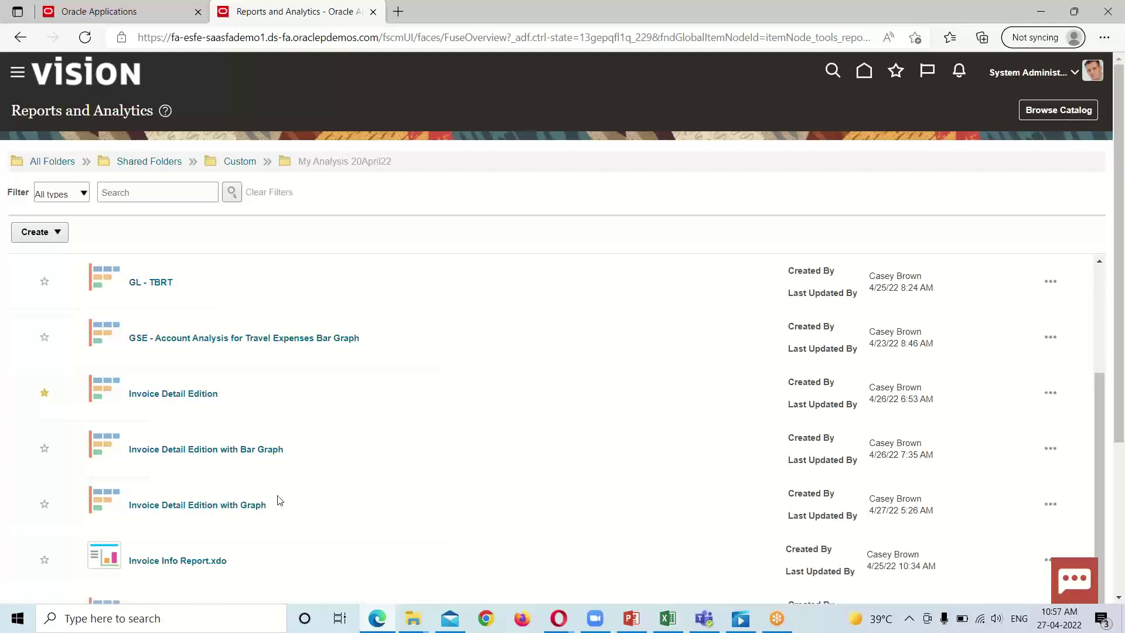
Step: Edit Invoice Detail Edition with Bar Graph, setting its view layout to Table above Graph and turning on the preview
click(1050, 449)
click(1028, 488)
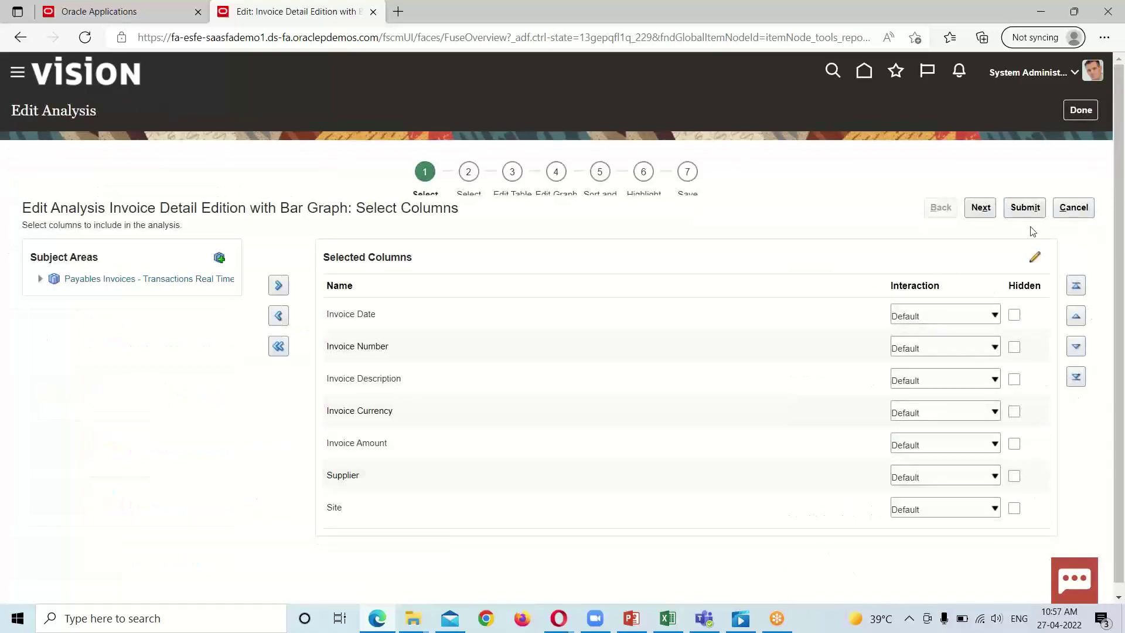
click(979, 208)
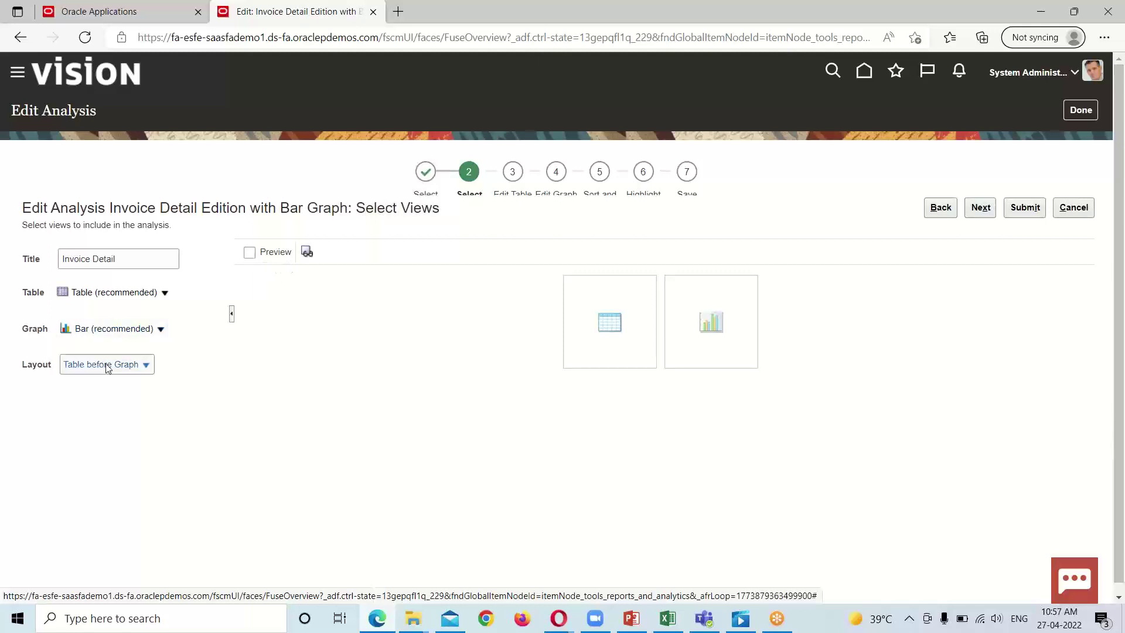
click(144, 366)
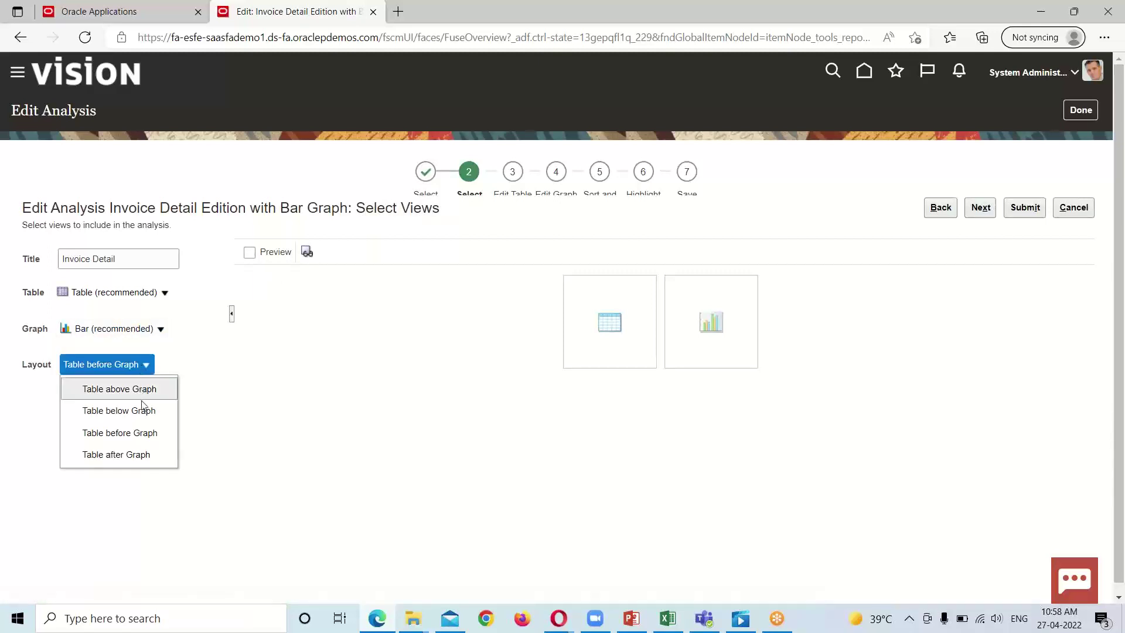
click(139, 389)
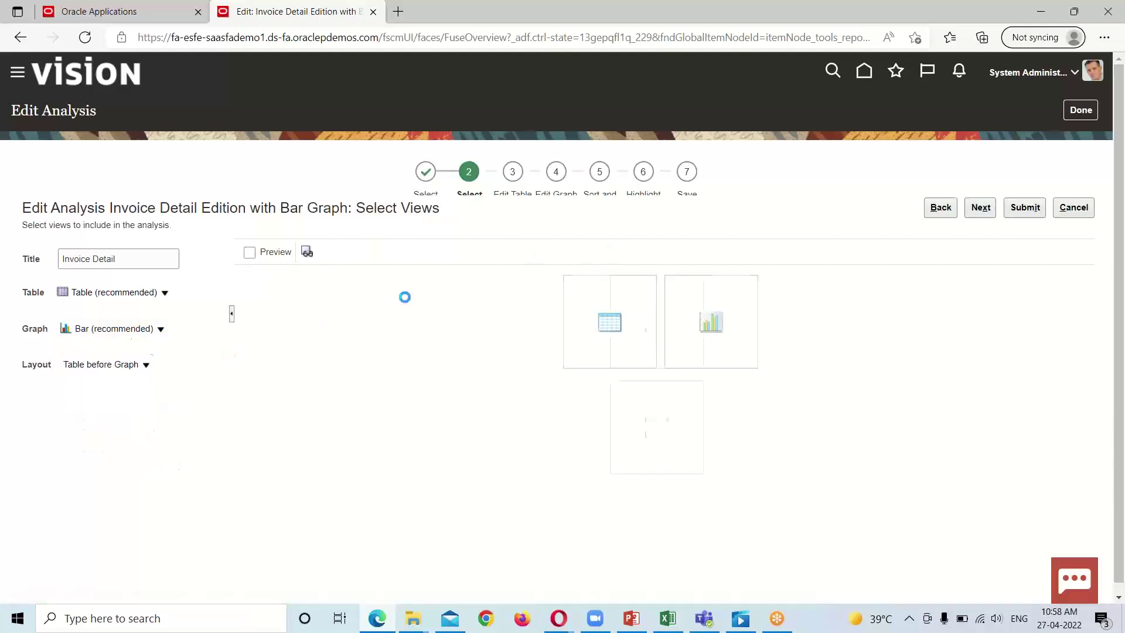
click(251, 254)
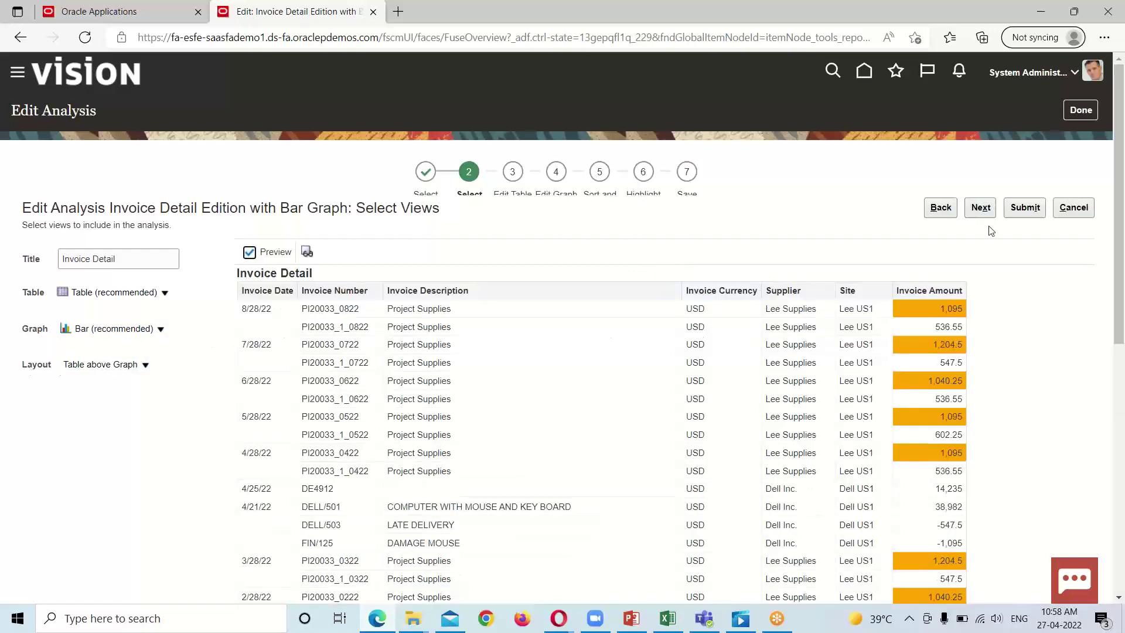
Step: Examine the preview of the invoice table above the Invoice Amount bar graph, and open the available view layout options
scroll(992, 240, down, 8)
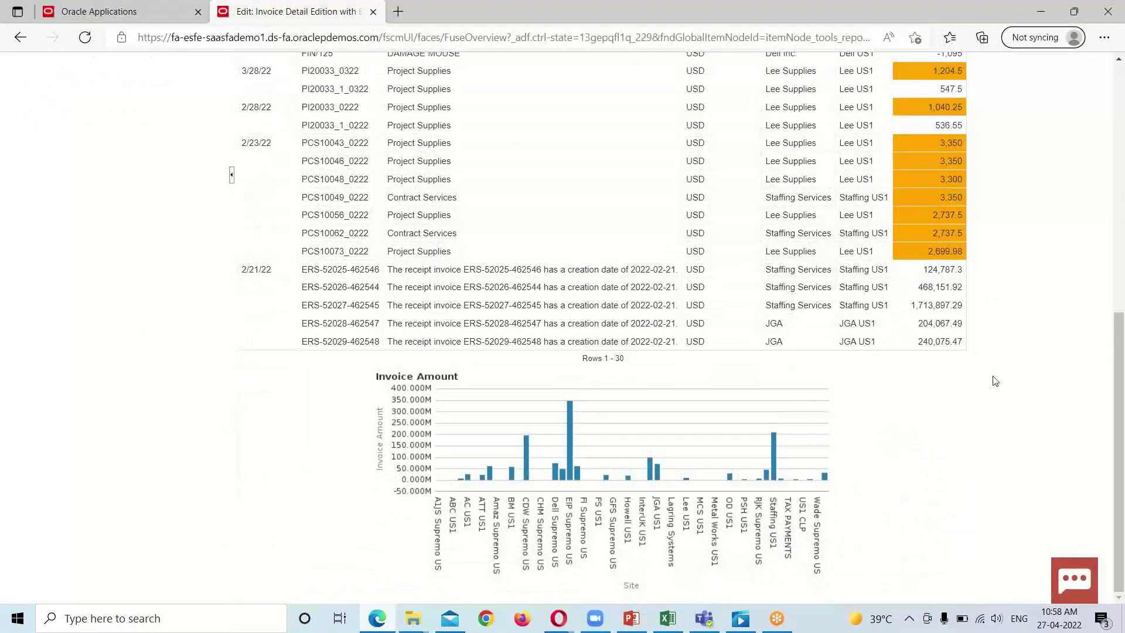
scroll(558, 468, up, 10)
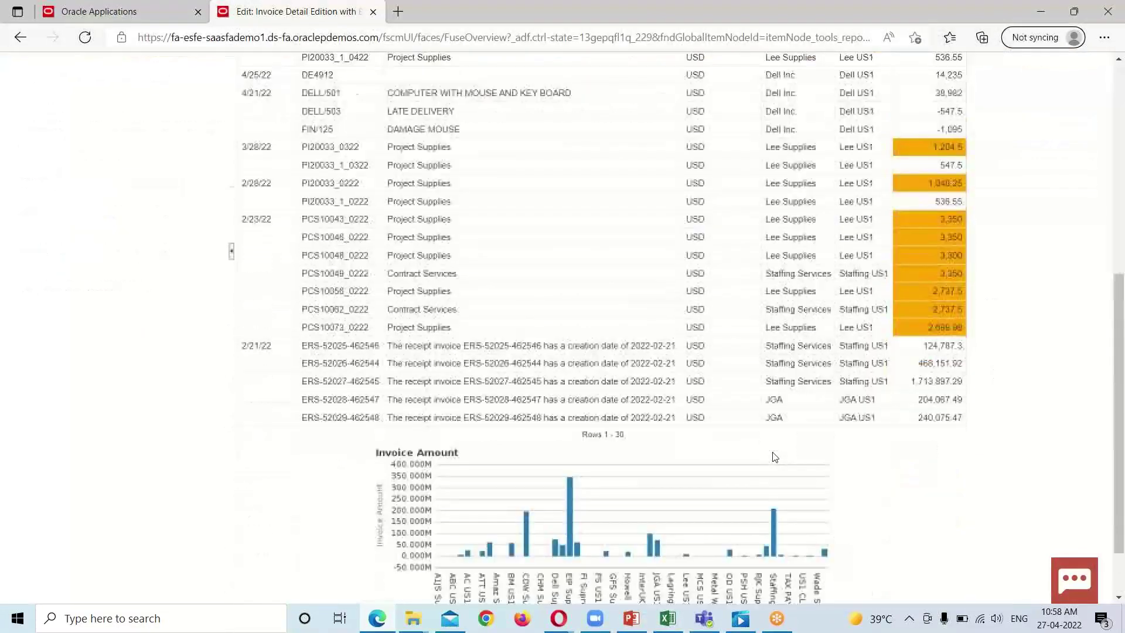
scroll(747, 472, up, 1)
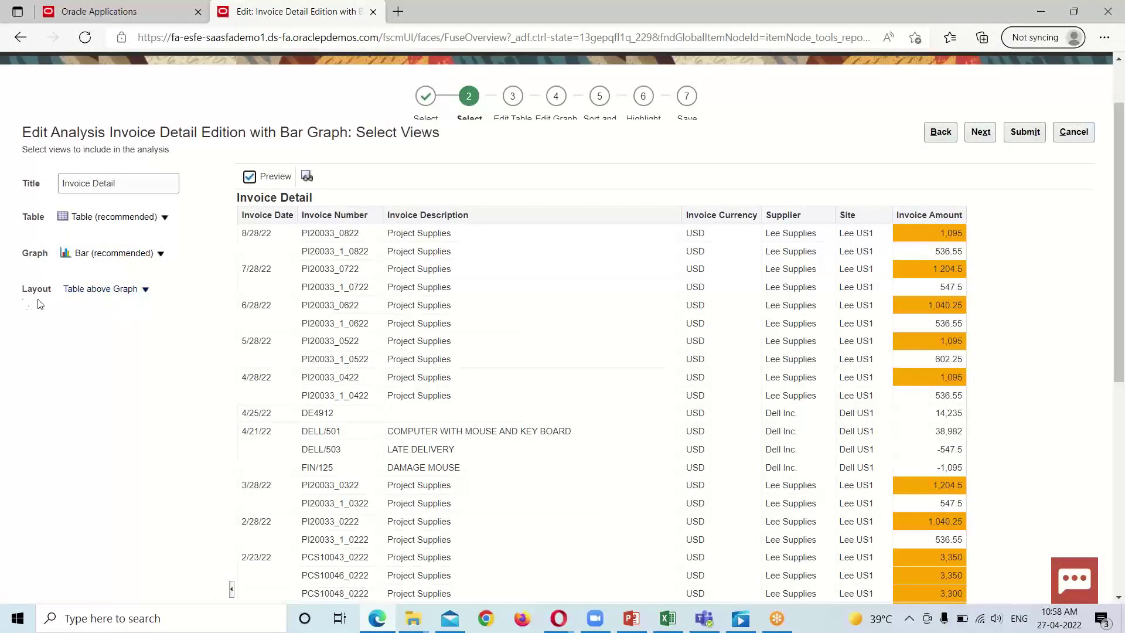
click(146, 289)
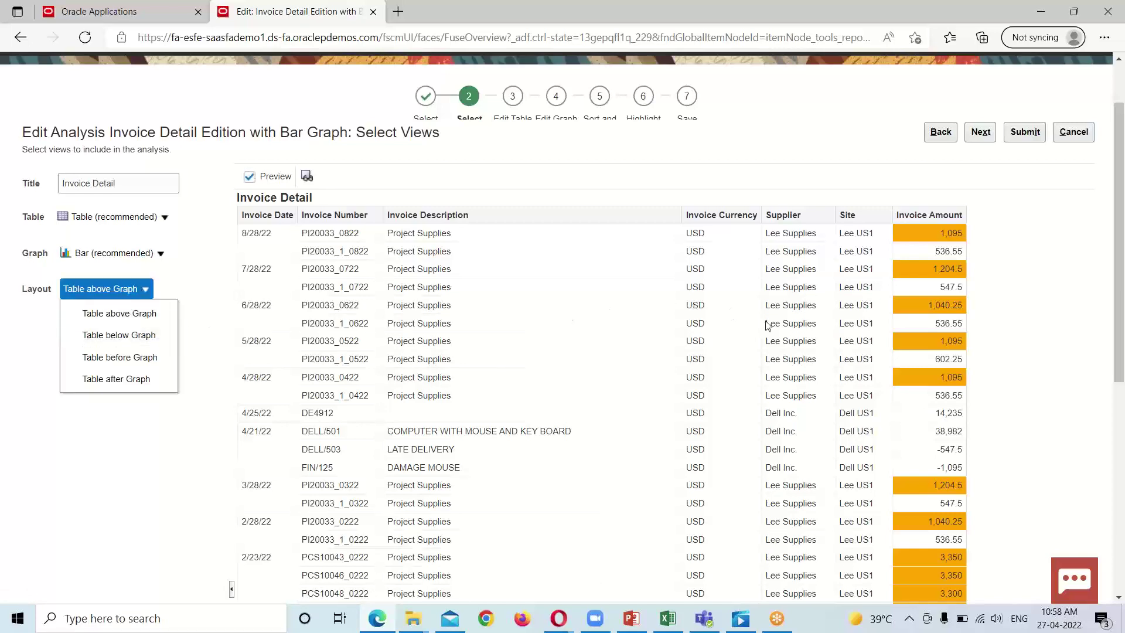
scroll(758, 357, down, 5)
scroll(757, 356, up, 5)
scroll(761, 359, down, 8)
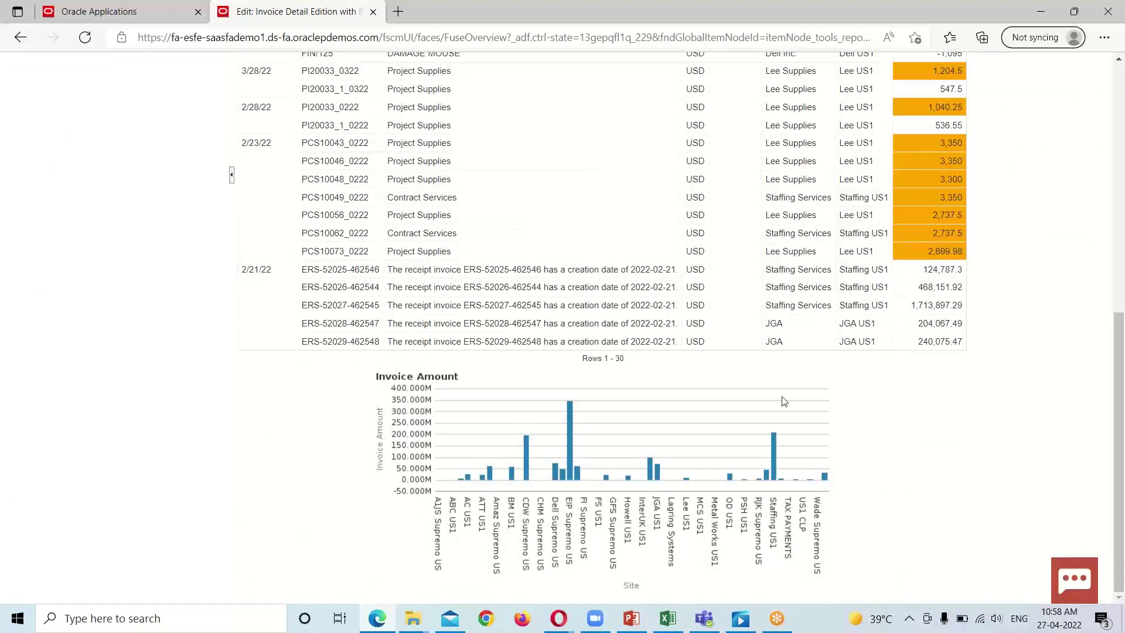
scroll(672, 404, up, 8)
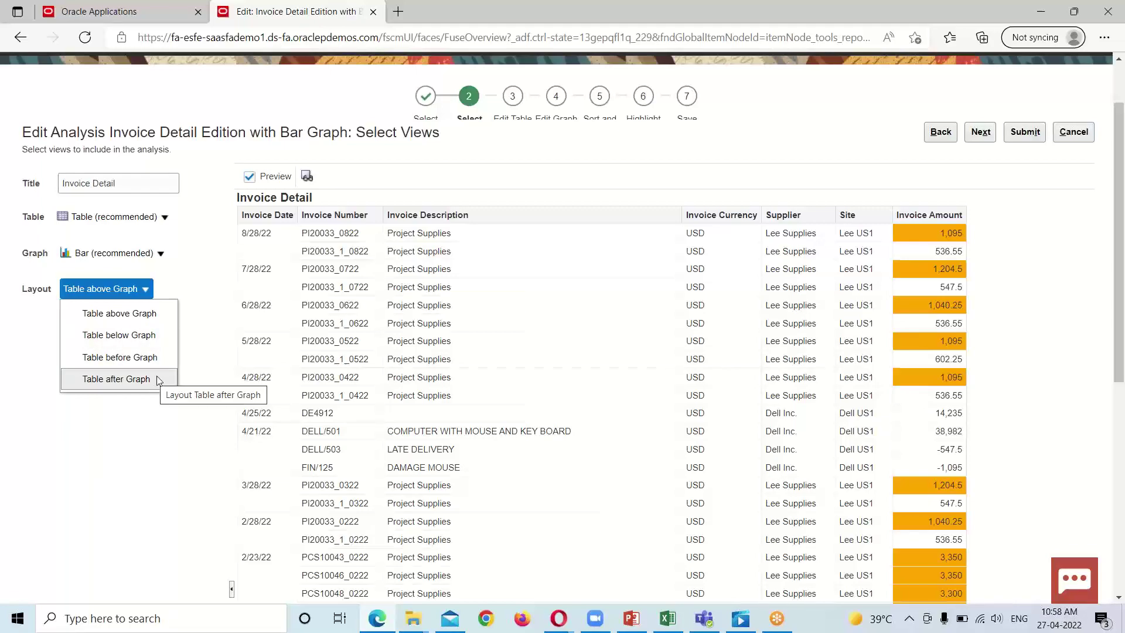
scroll(279, 366, down, 3)
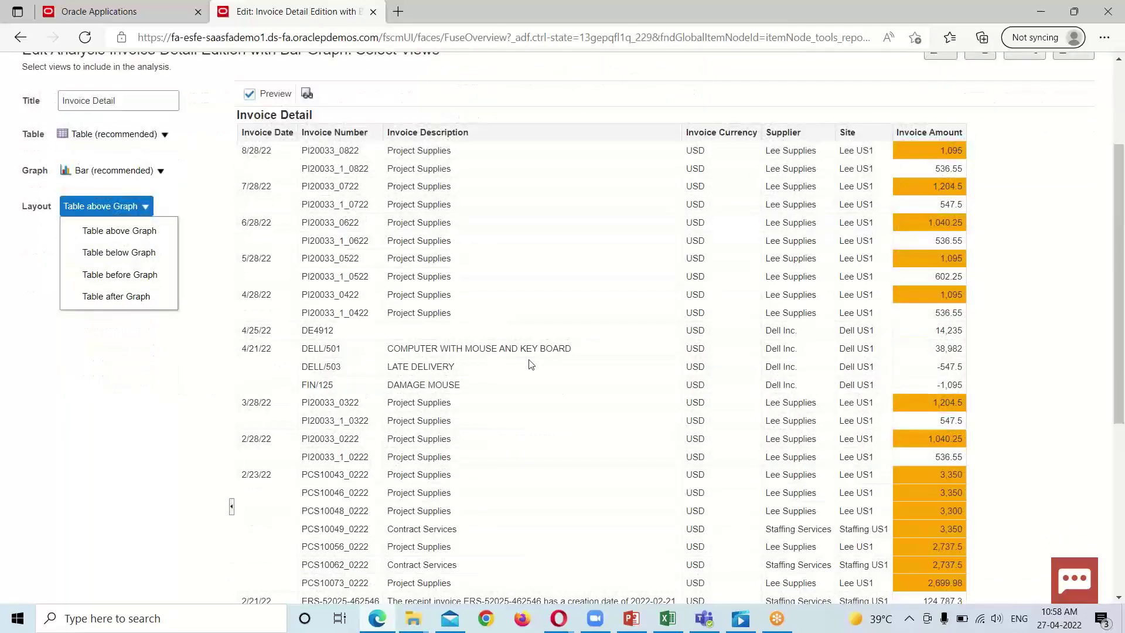
scroll(645, 362, down, 5)
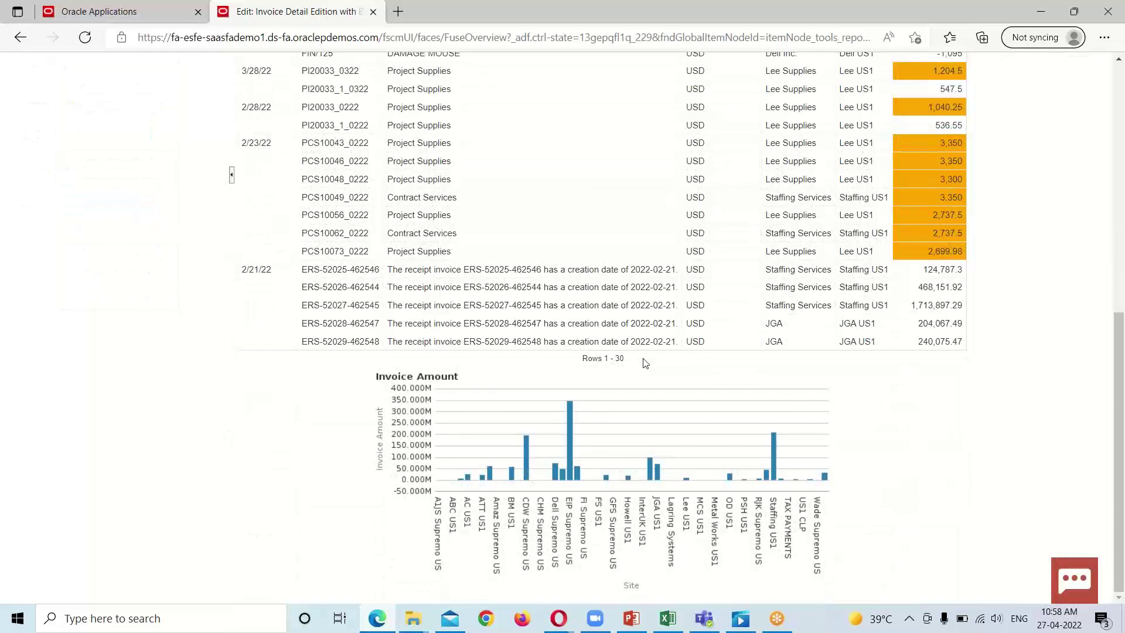
scroll(646, 364, up, 3)
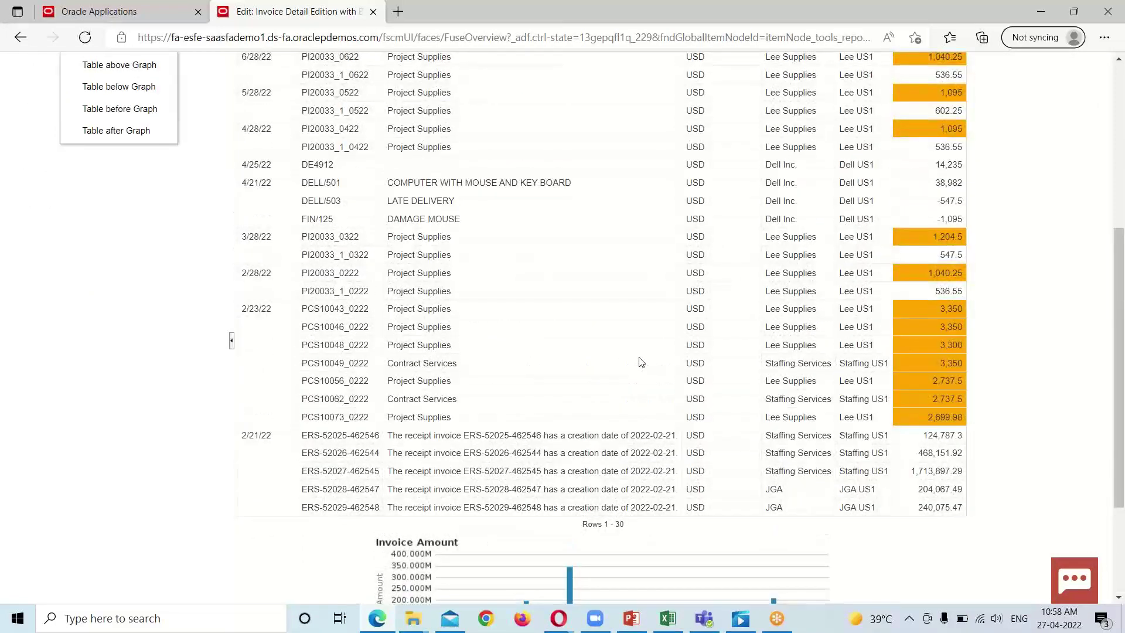
scroll(640, 363, up, 5)
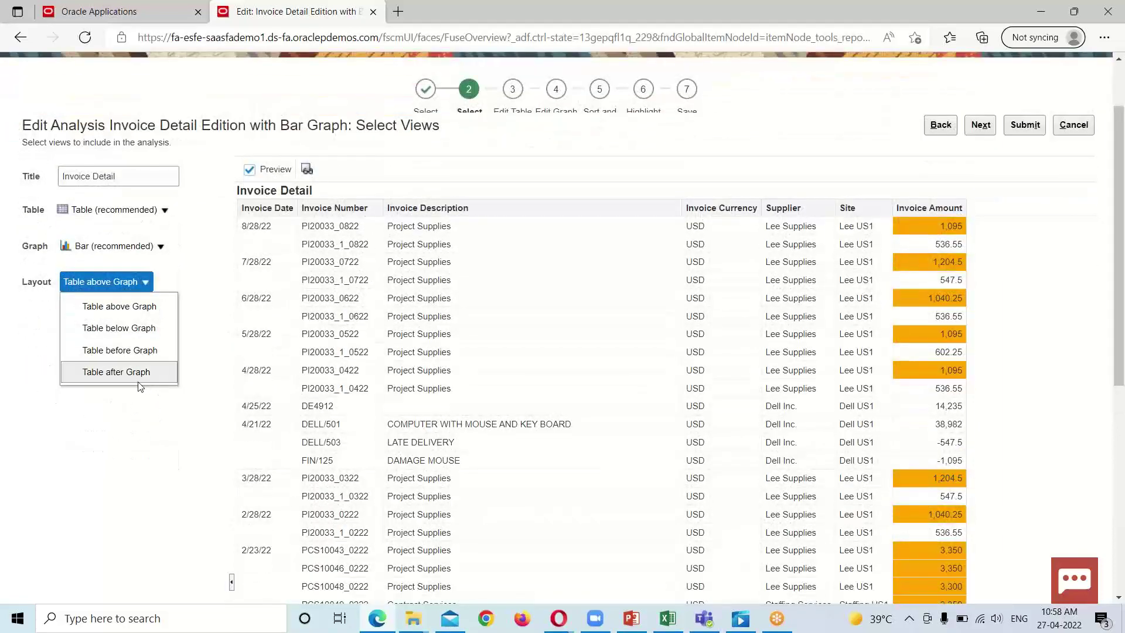
scroll(140, 376, down, 2)
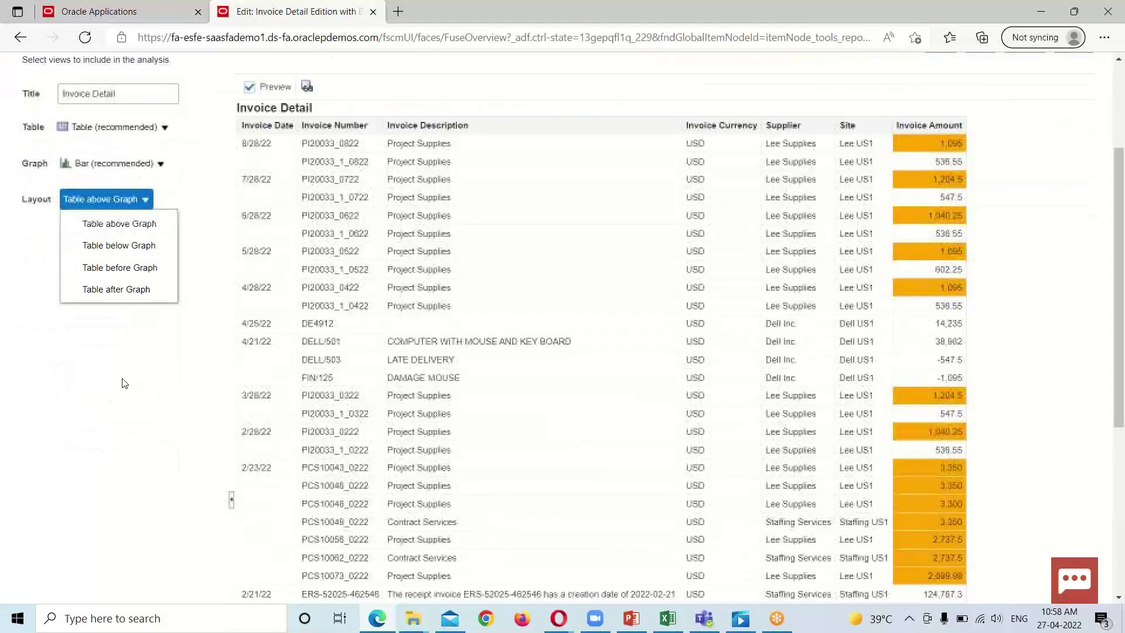
Step: Set the view layout to Table before Graph and check the arrangement of the table and bar graph in the preview
click(131, 270)
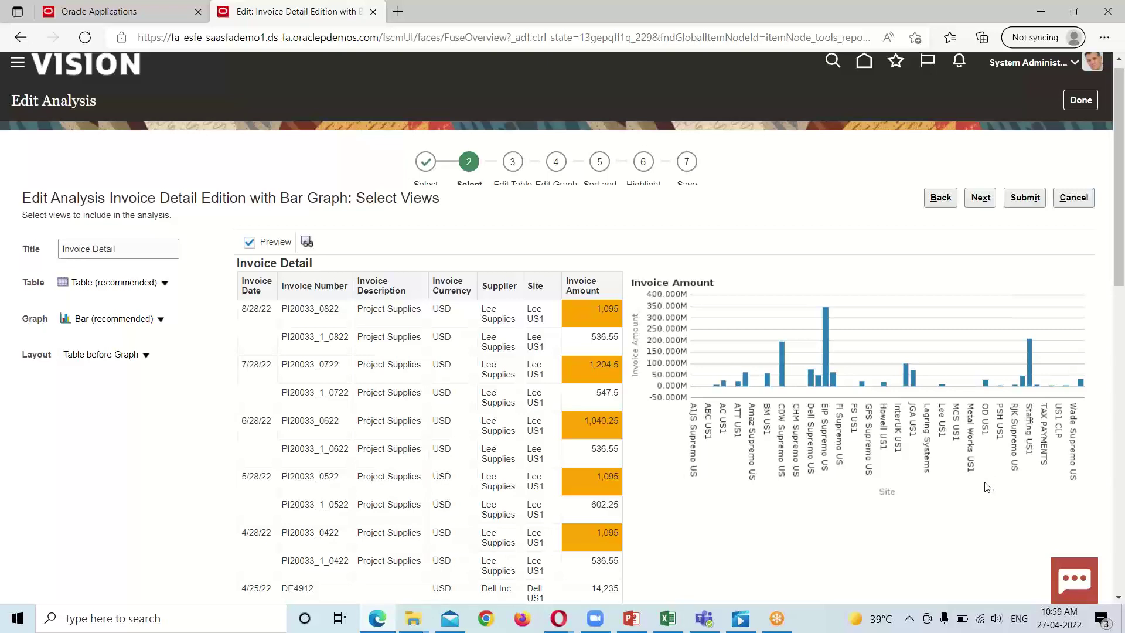
scroll(605, 403, down, 1)
scroll(621, 399, up, 2)
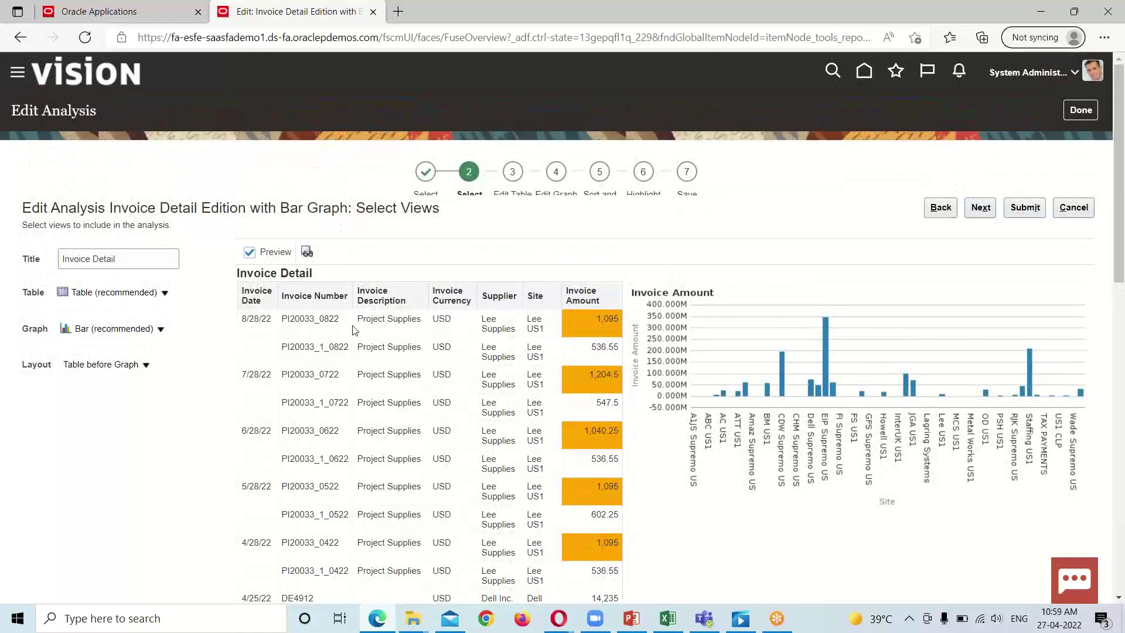
scroll(762, 395, down, 3)
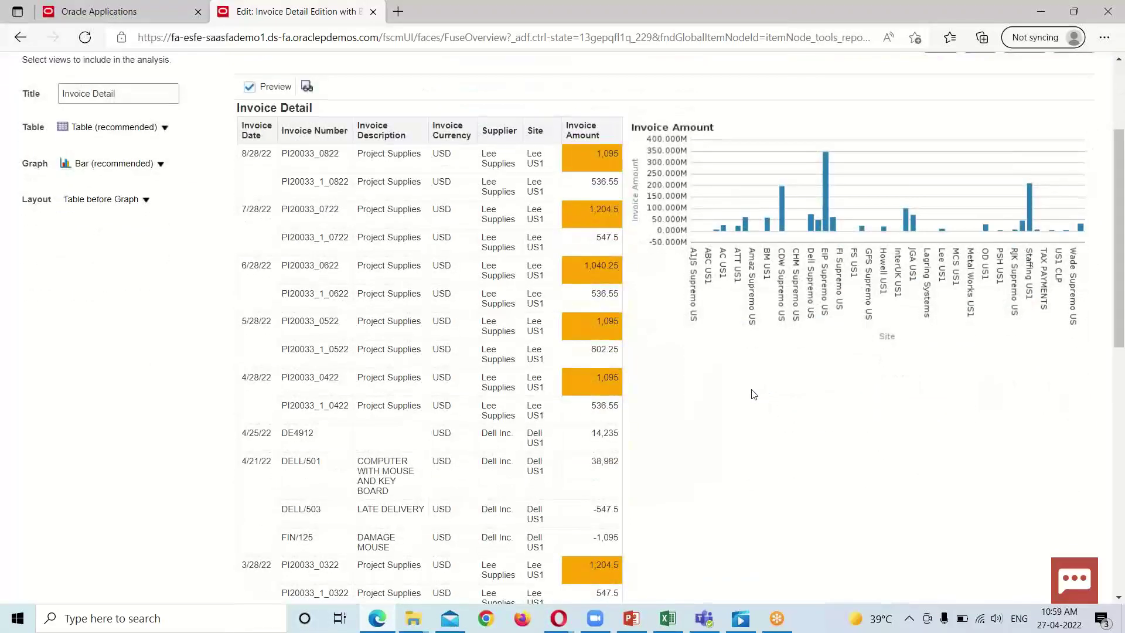
scroll(753, 395, up, 3)
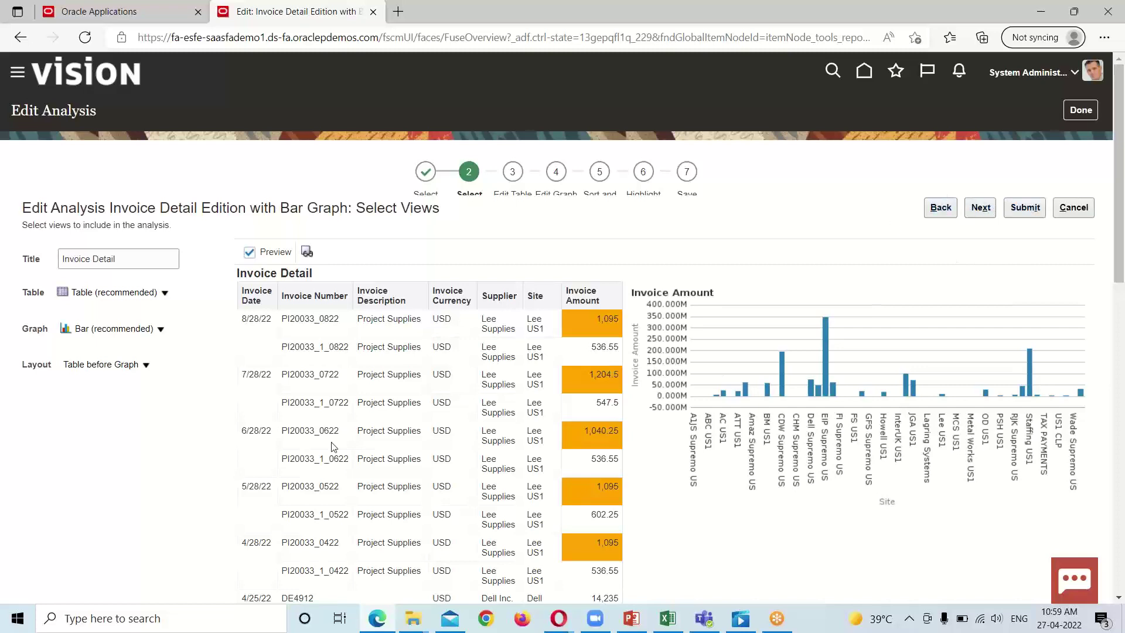
Step: Save the analysis in Shared Folders > Custom > My Analysis 20April22, overwriting the existing Invoice Detail Edition with Bar Graph
click(976, 210)
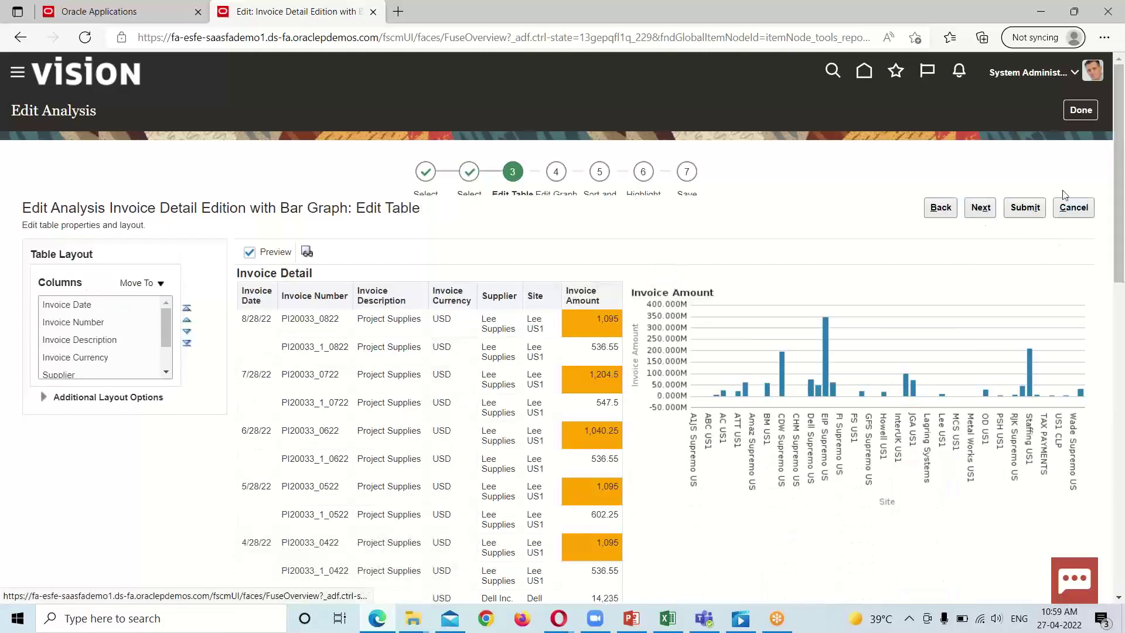
click(1036, 216)
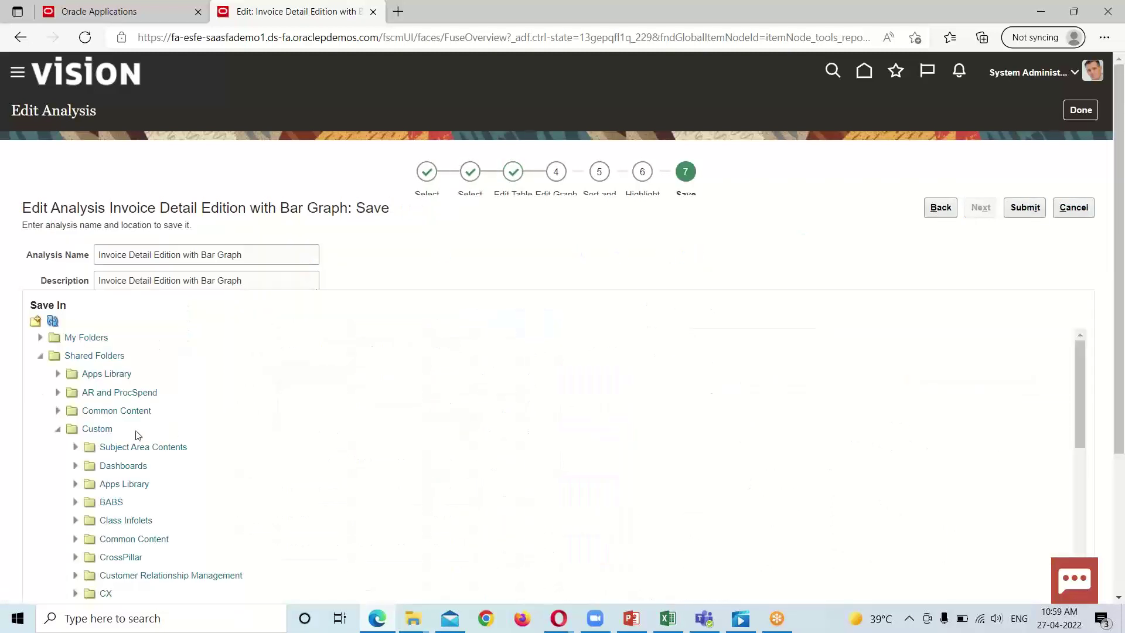
click(111, 429)
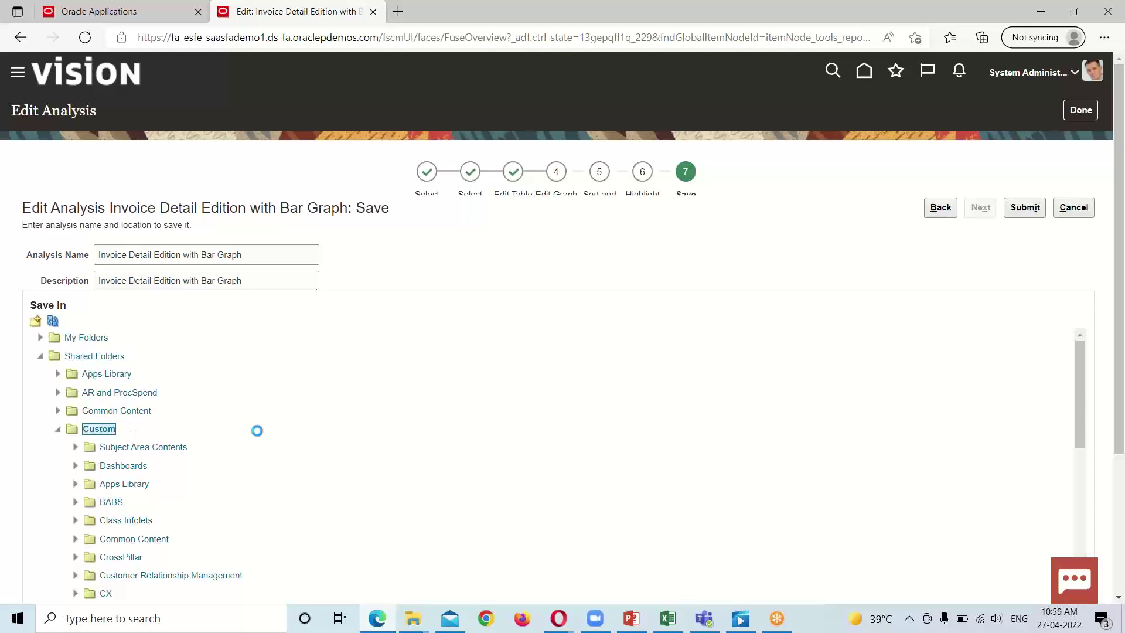
scroll(371, 420, down, 20)
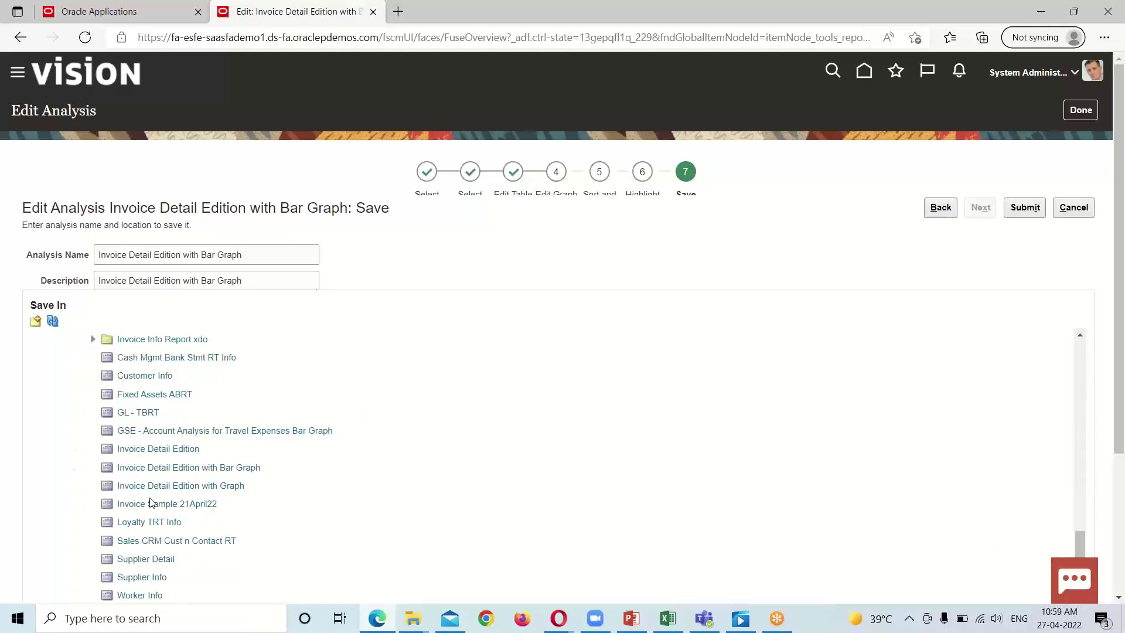
scroll(150, 501, up, 3)
click(129, 486)
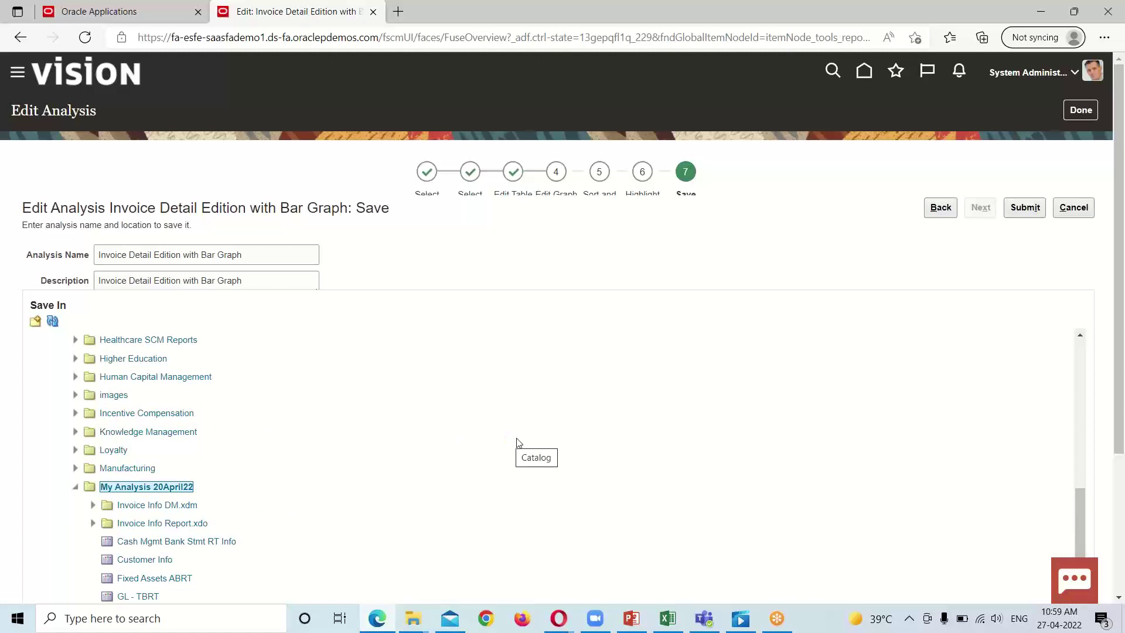
click(1034, 216)
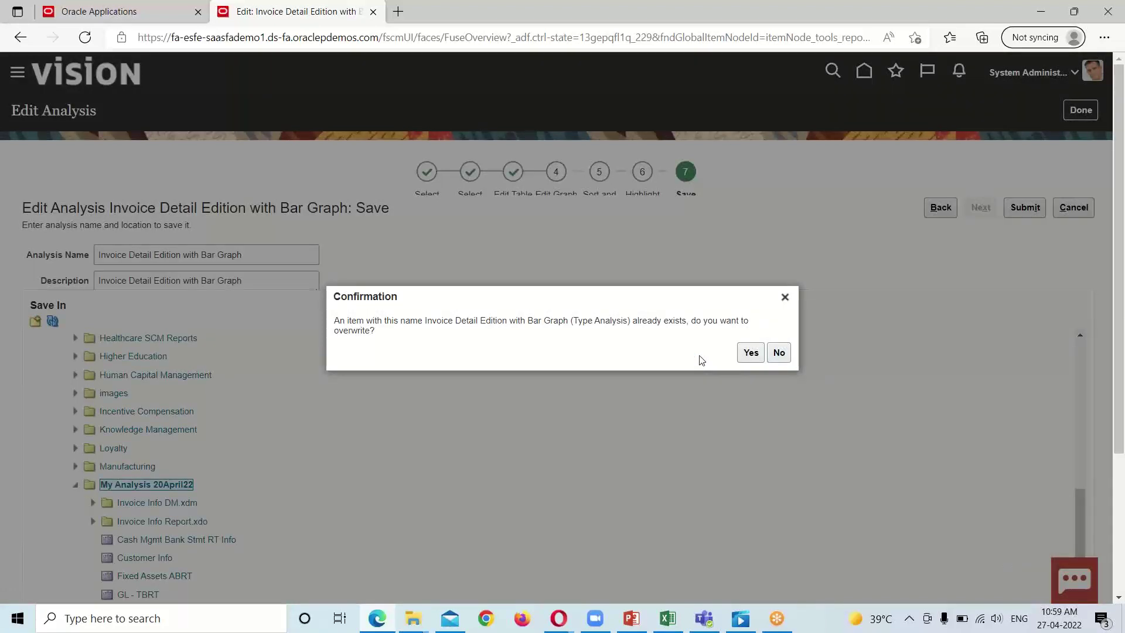
click(751, 353)
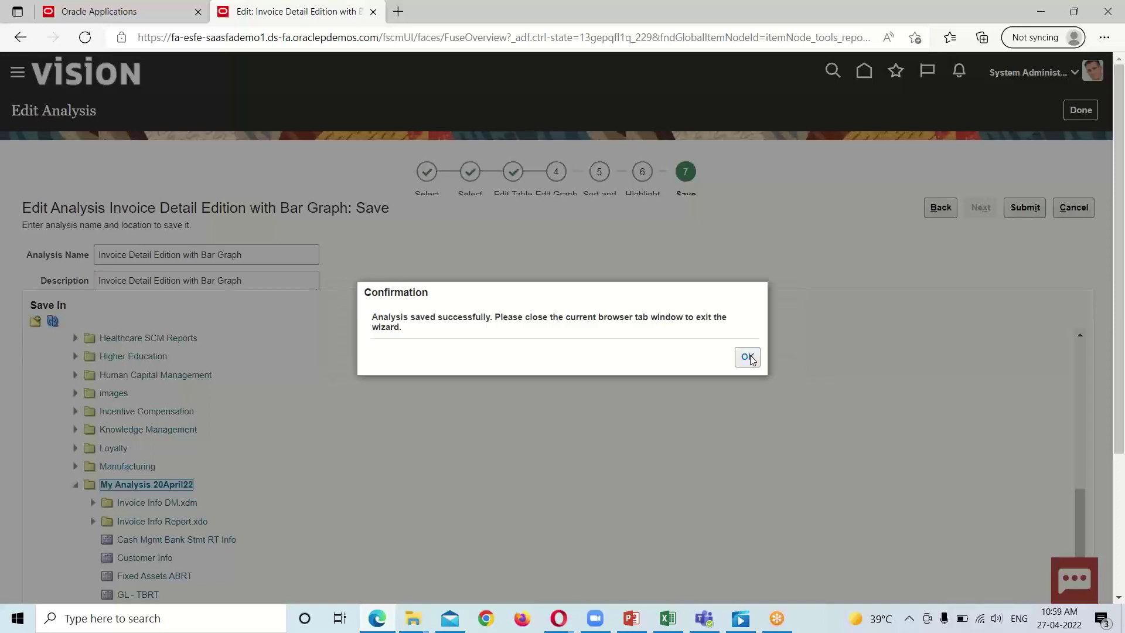
click(745, 358)
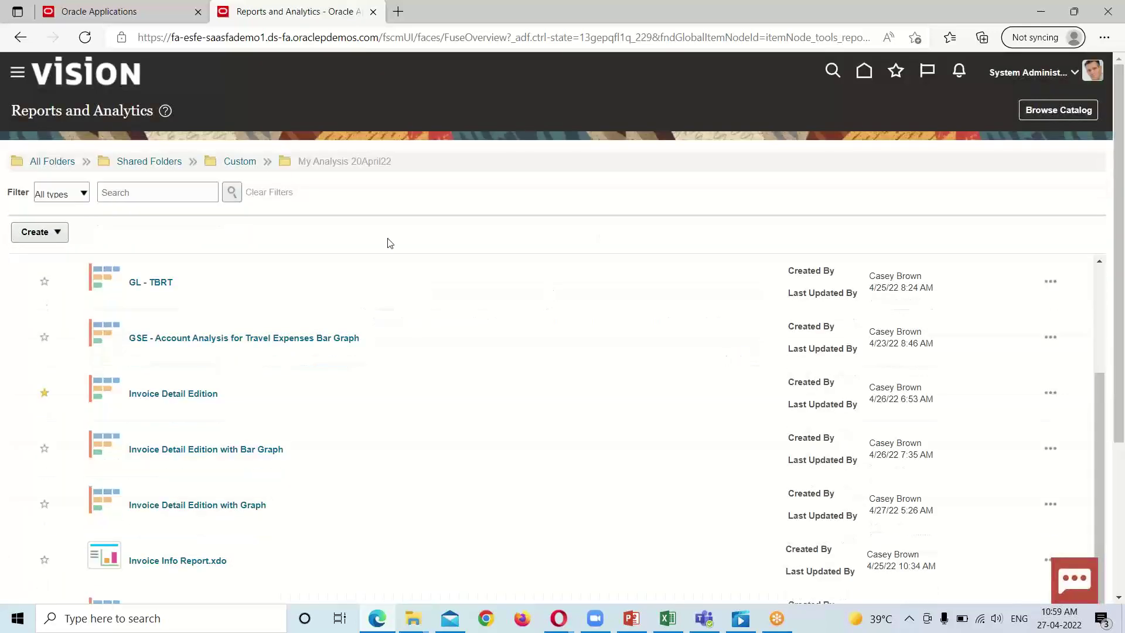
Step: Find Invoice Detail Edition with Bar Graph in the folder, open it for viewing and examine its table and graph arrangement
scroll(153, 280, up, 3)
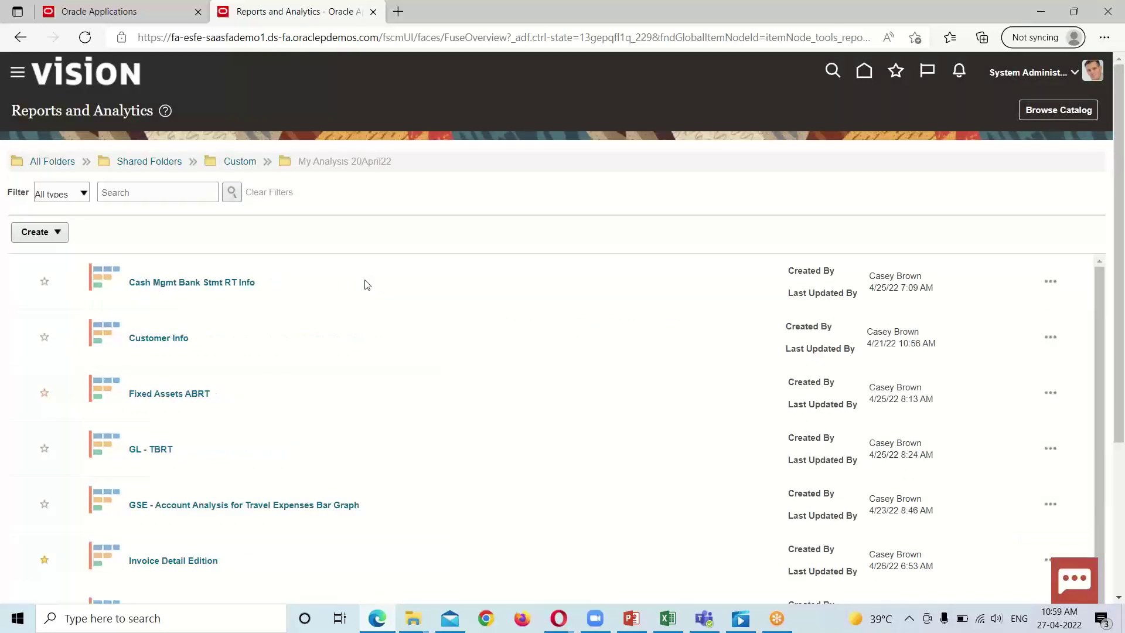
scroll(490, 326, down, 2)
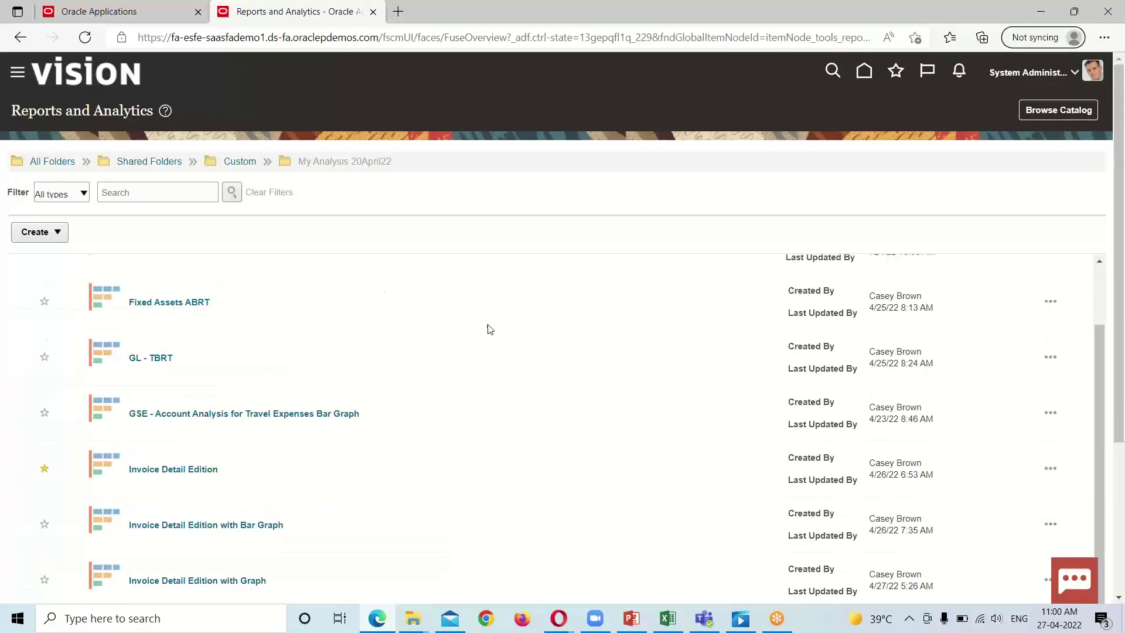
scroll(332, 395, down, 2)
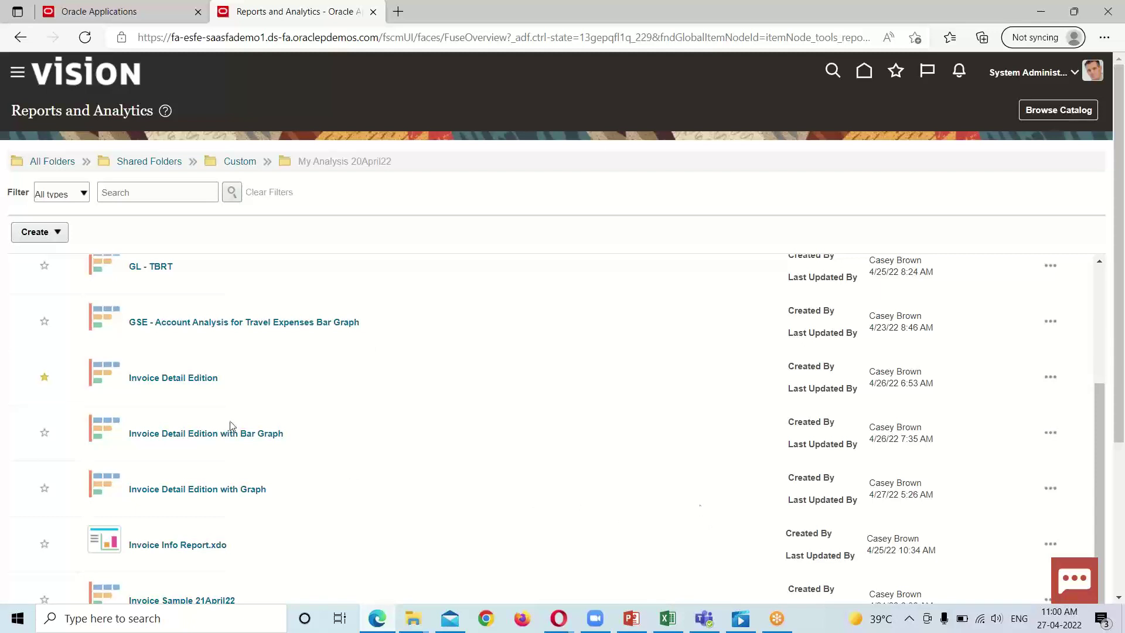
click(262, 434)
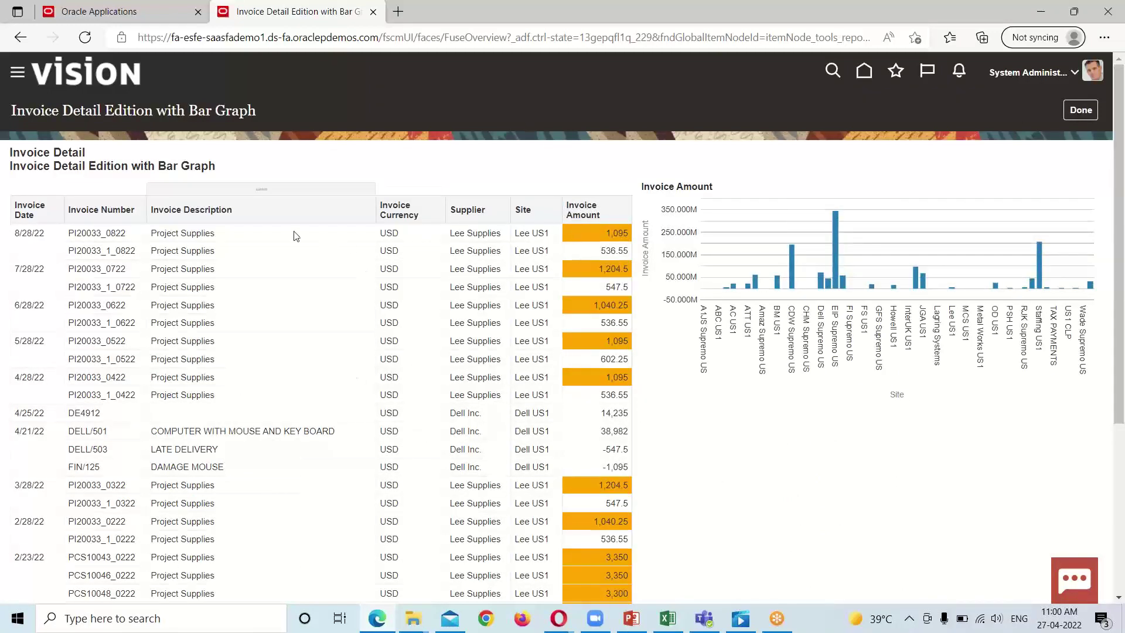
scroll(251, 281, down, 3)
scroll(866, 314, up, 3)
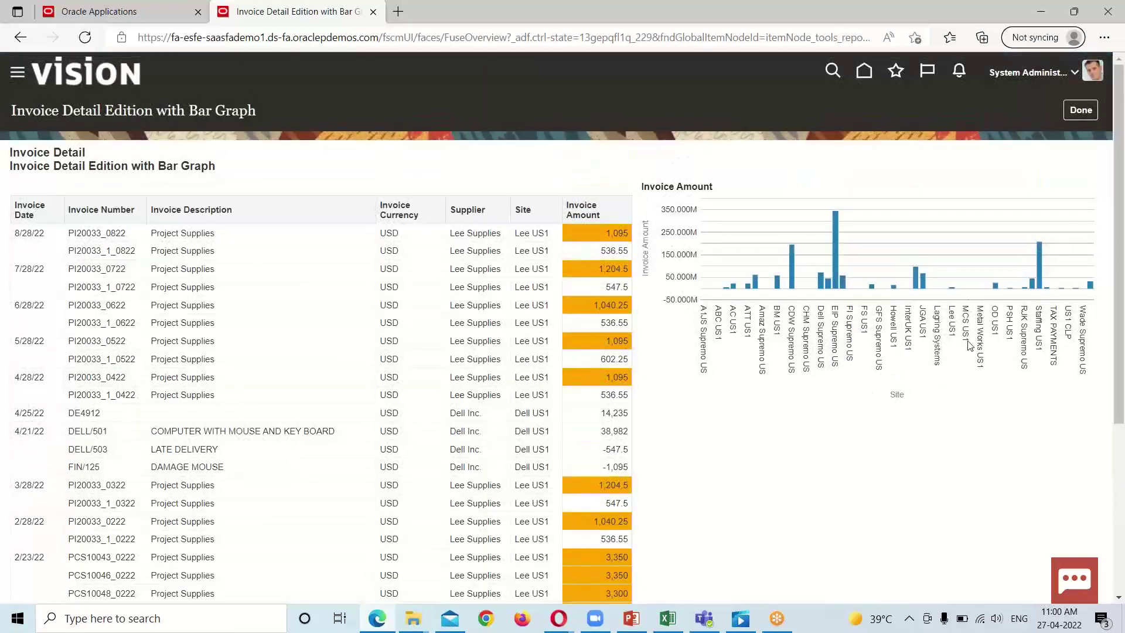